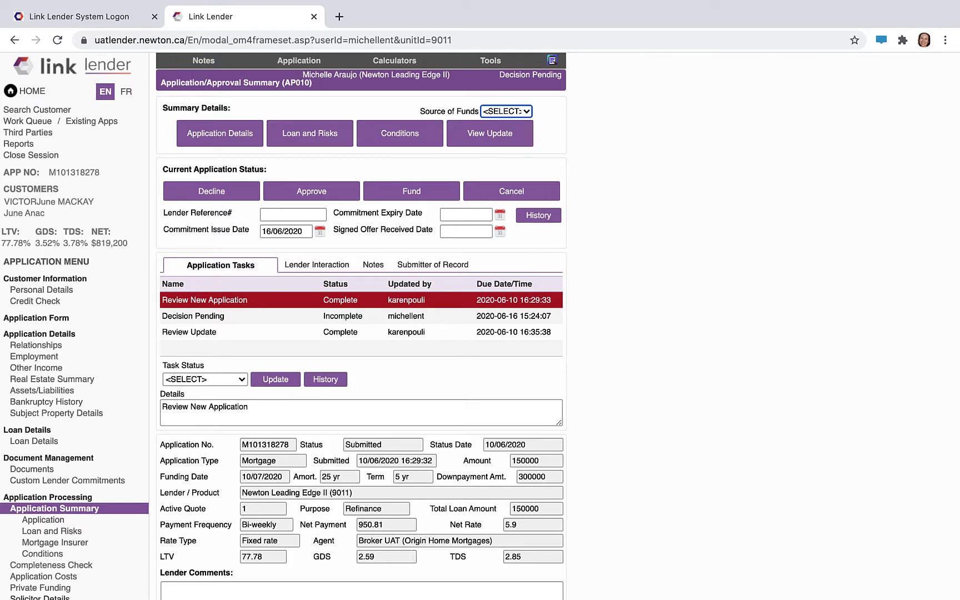
# - Show the Conditions Applied page listing the application's five required conditions
pyautogui.click(43, 559)
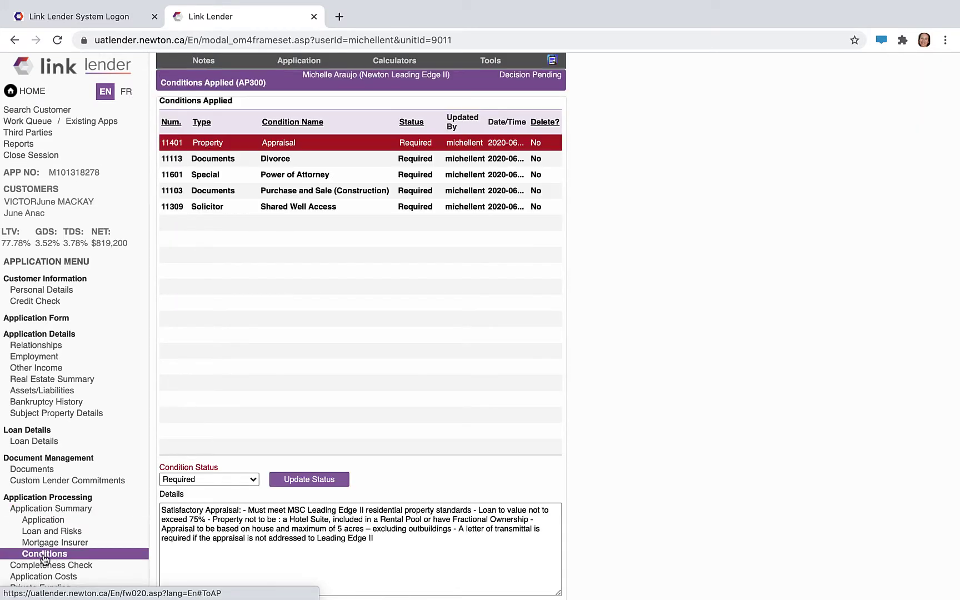
pyautogui.scroll(-2, 431, 407)
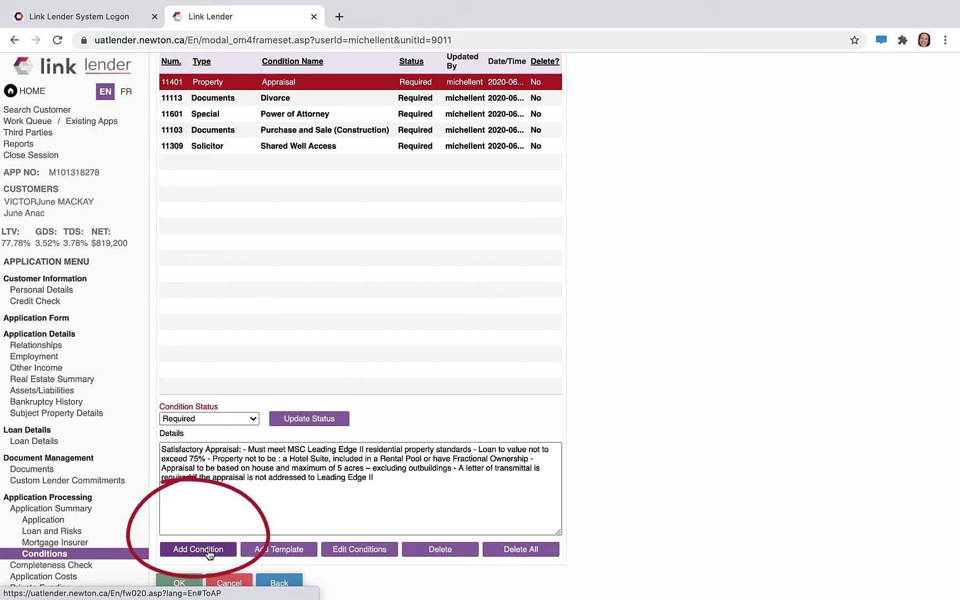
# - Add the Disability, Disburse Funds (Solicitor), Documents Forward and Testing New Conditions conditions
pyautogui.click(195, 555)
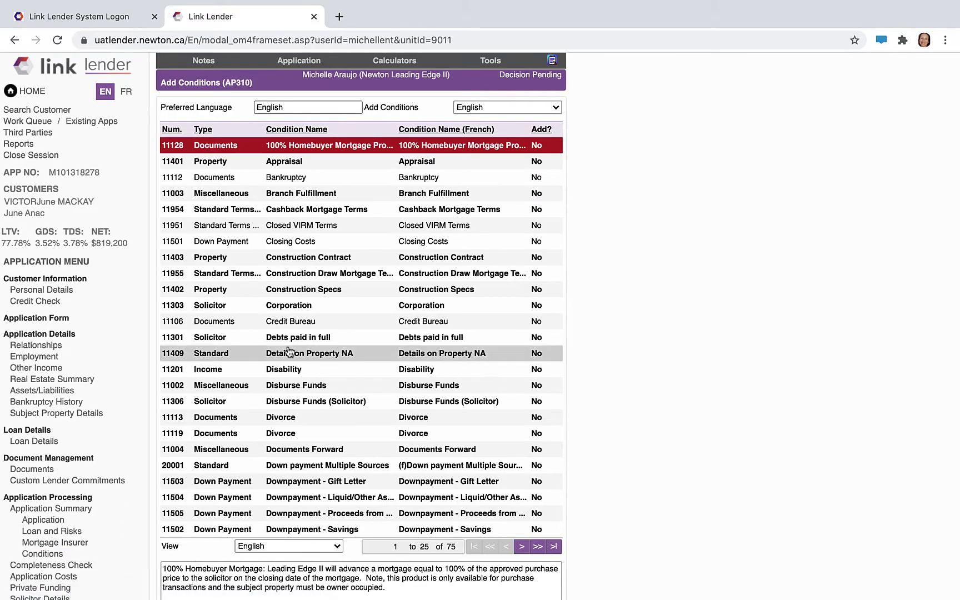
pyautogui.doubleClick(289, 369)
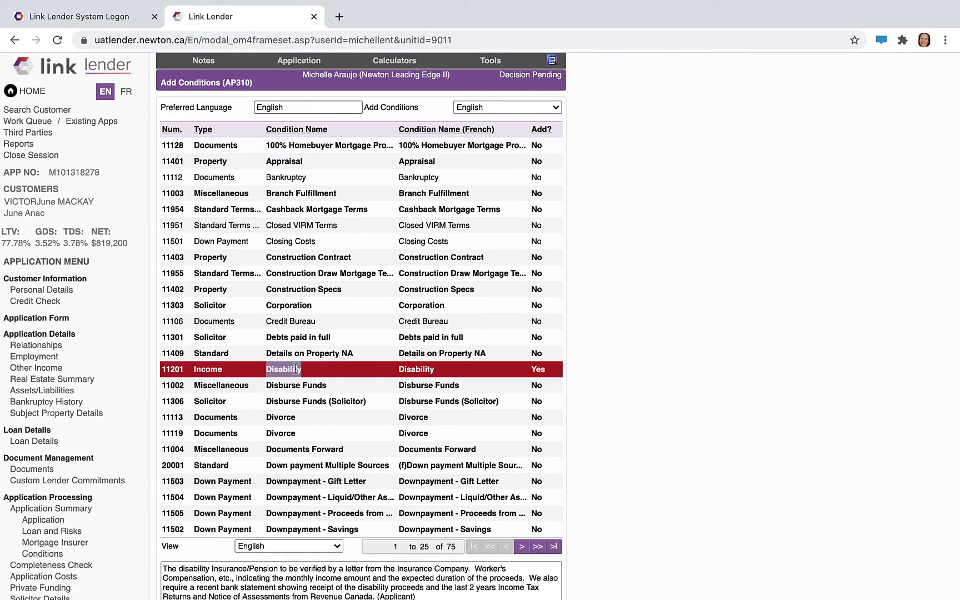
pyautogui.doubleClick(341, 408)
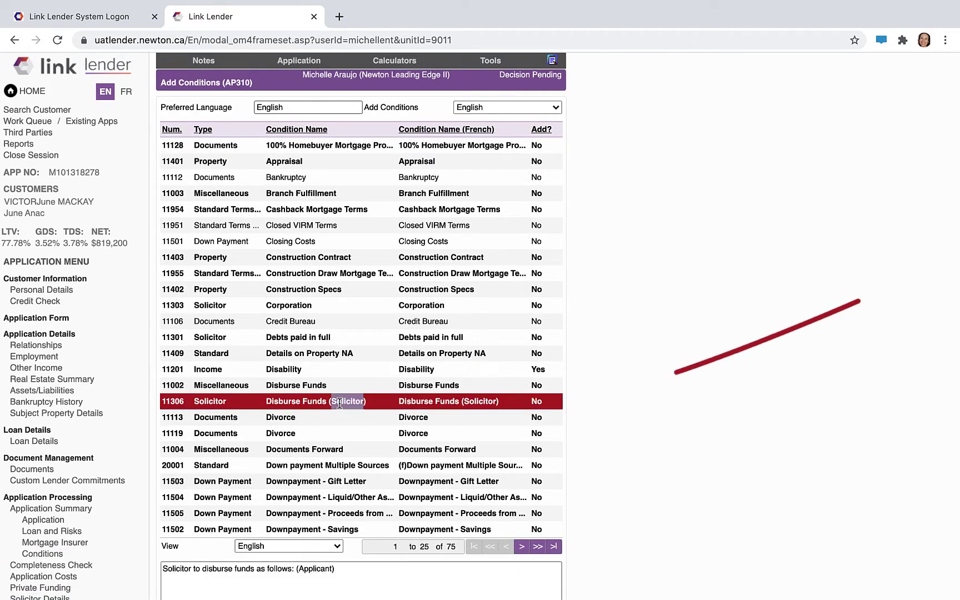
pyautogui.doubleClick(503, 455)
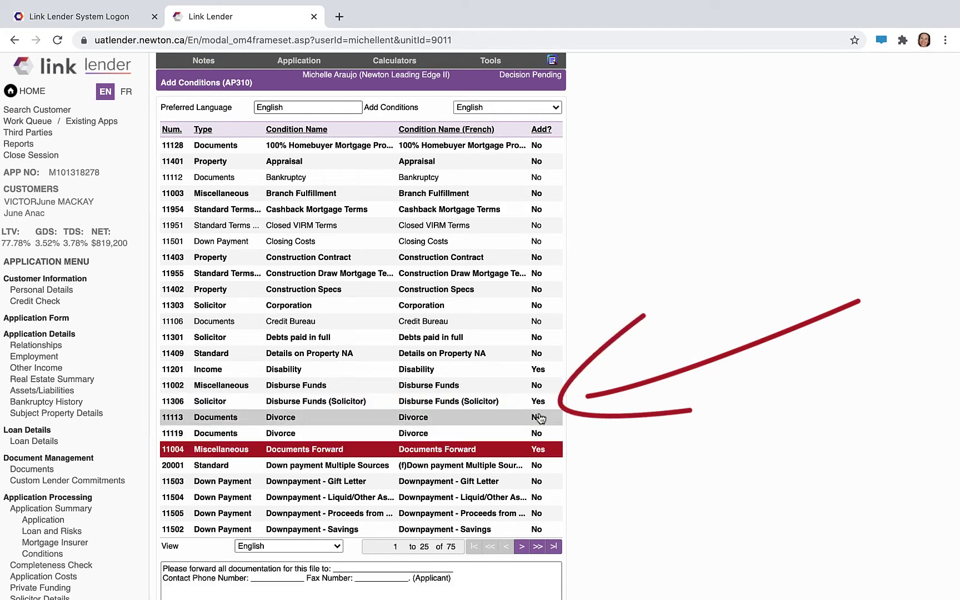
pyautogui.scroll(-2, 532, 384)
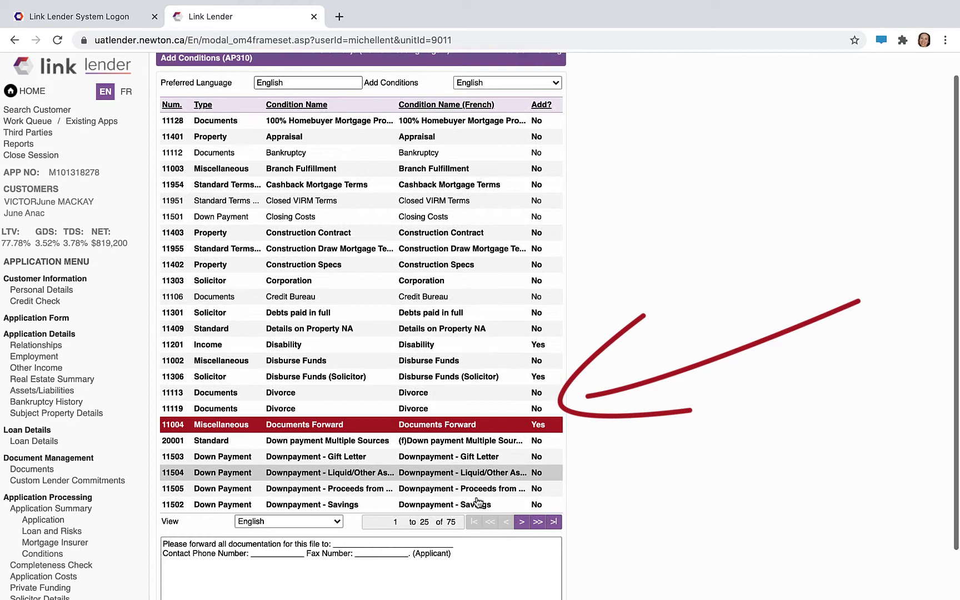
pyautogui.doubleClick(522, 507)
pyautogui.doubleClick(523, 462)
pyautogui.scroll(-2, 520, 455)
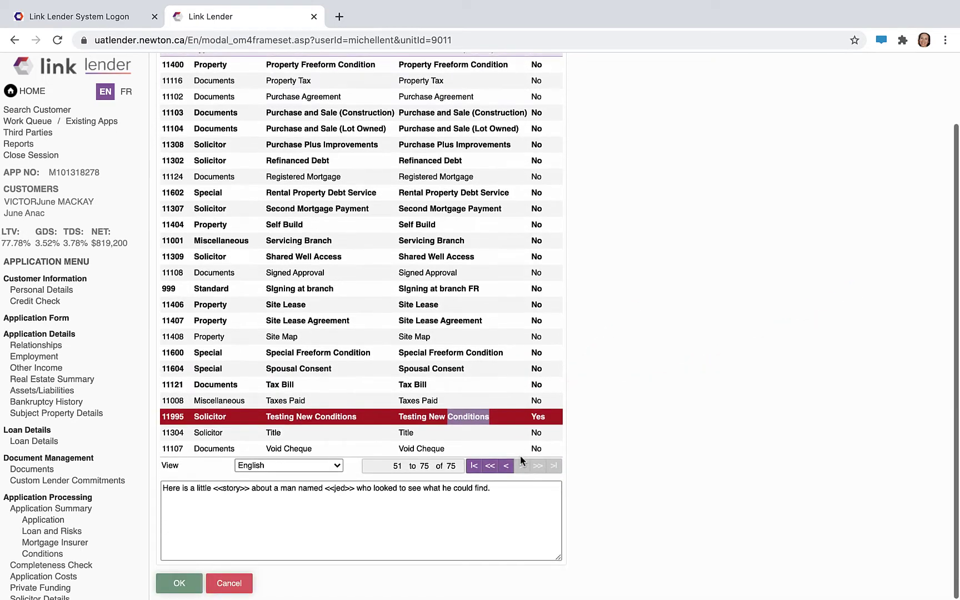
pyautogui.click(179, 582)
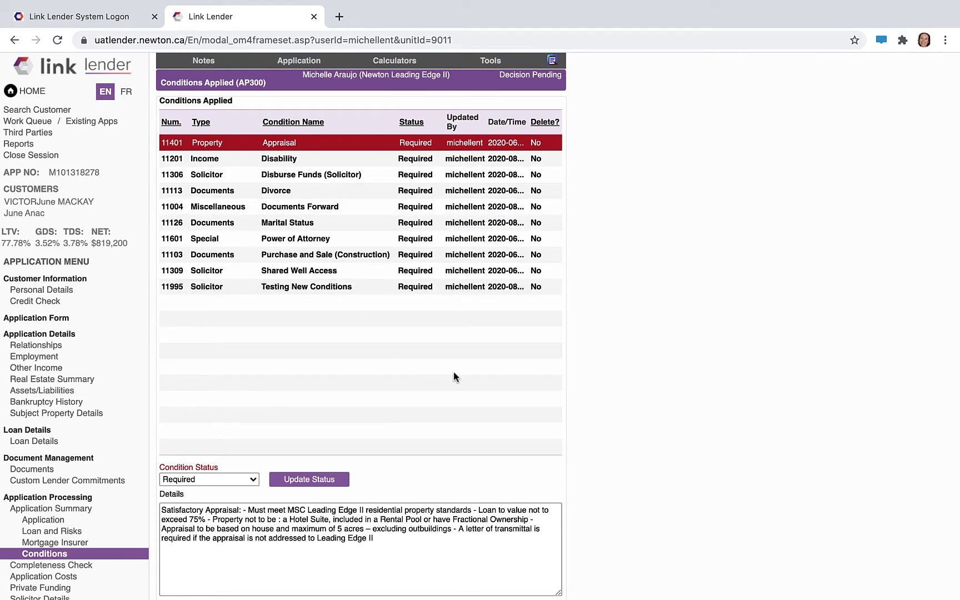
# - Apply the Purchase High Ratio Fixed template, adding its six Standard Terms conditions
pyautogui.scroll(-3, 453, 371)
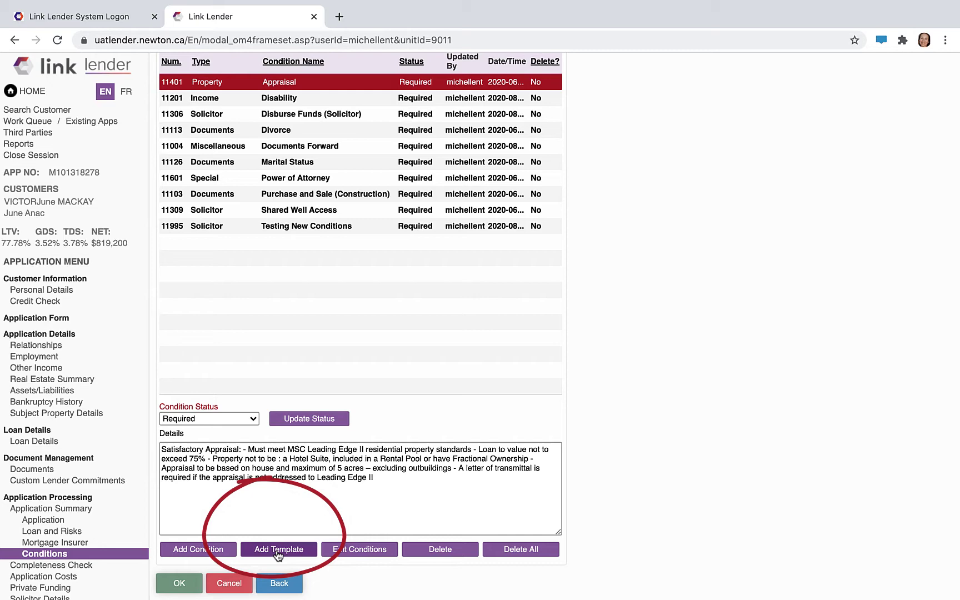
pyautogui.click(278, 550)
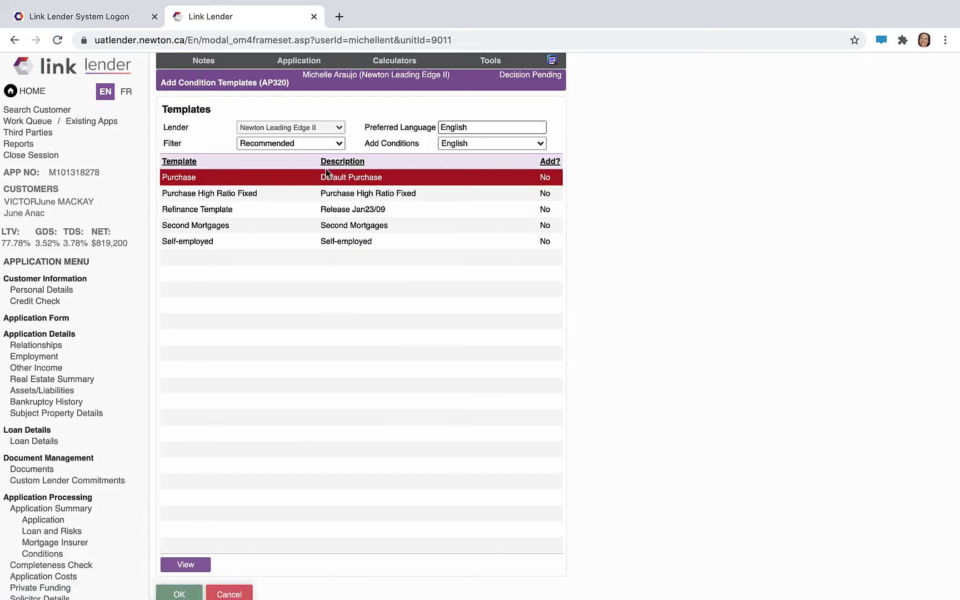
pyautogui.click(310, 193)
pyautogui.click(307, 215)
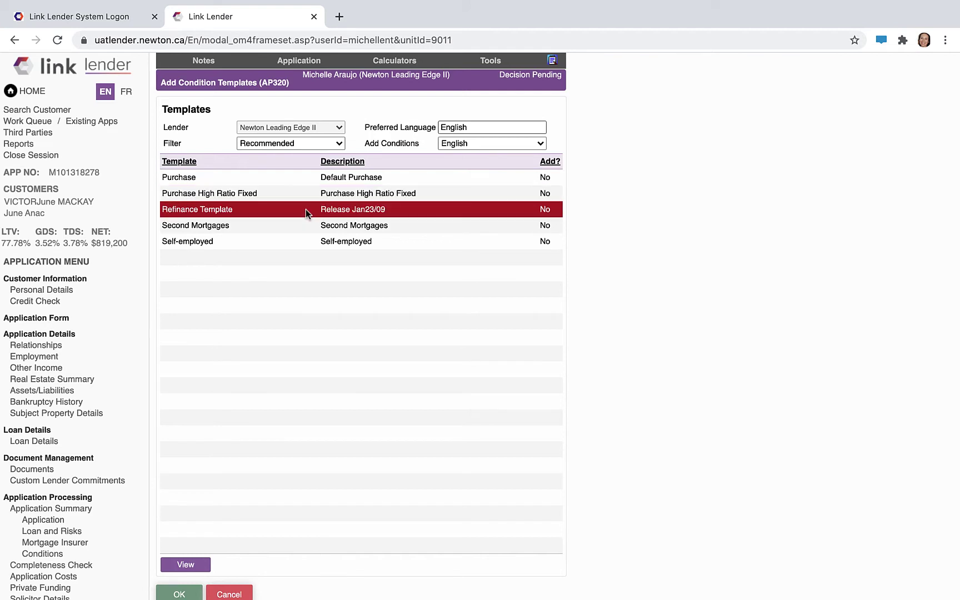
pyautogui.click(311, 225)
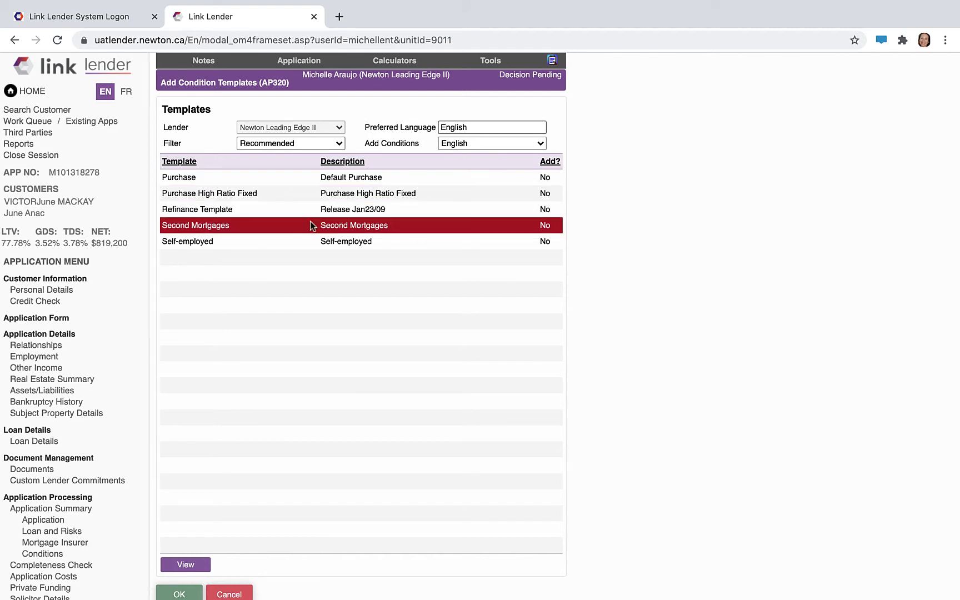
pyautogui.doubleClick(293, 196)
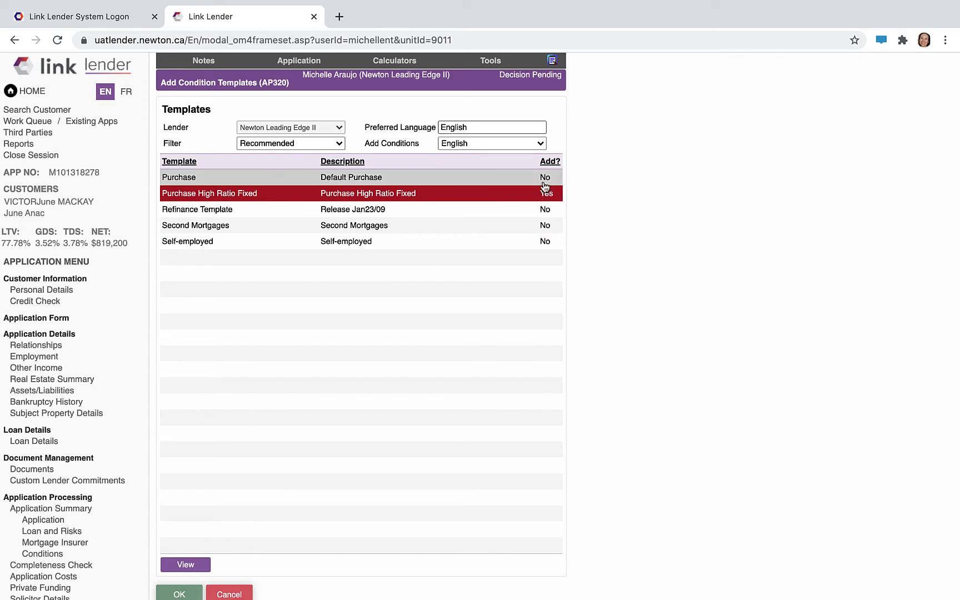
pyautogui.scroll(-1, 393, 280)
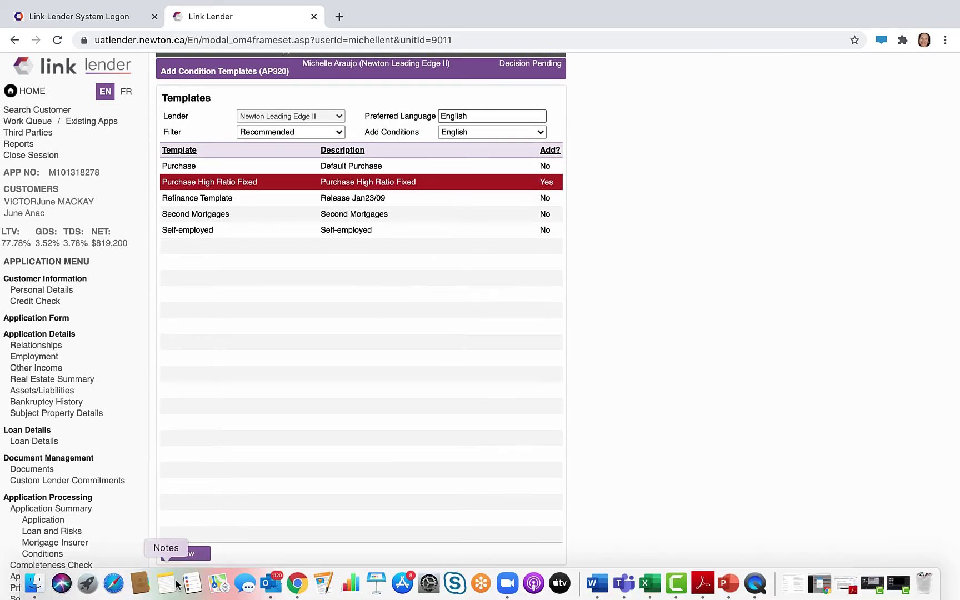
pyautogui.click(179, 584)
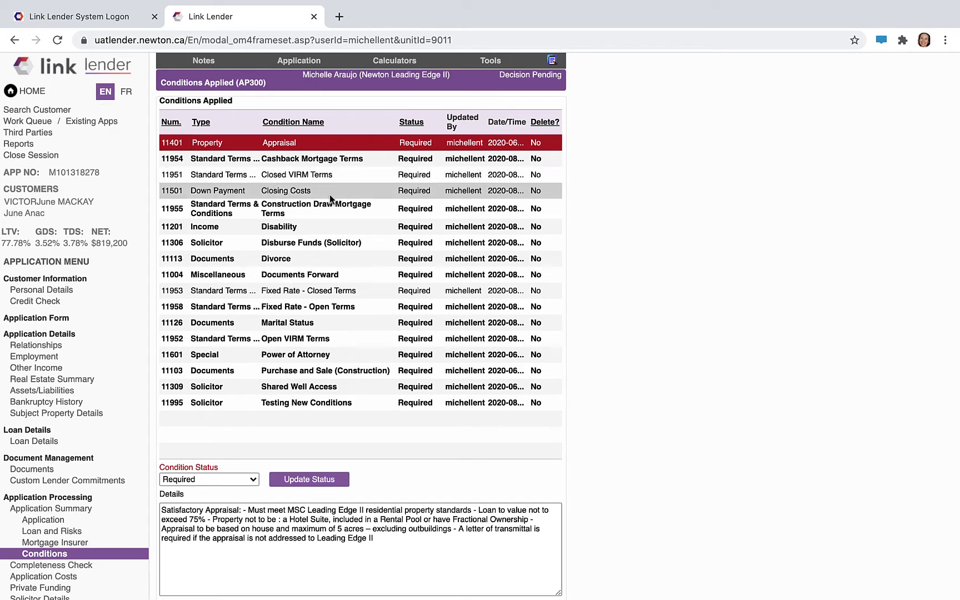
pyautogui.scroll(-2, 632, 356)
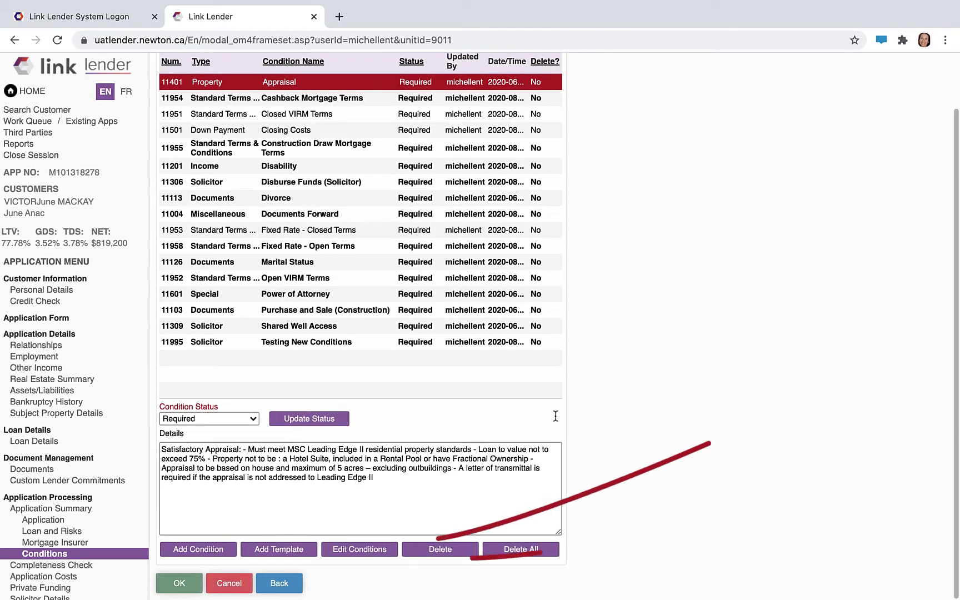
# - In the clause editor, overwrite the Appraisal clause with 'chan', then show the Marital Status clause
pyautogui.click(361, 553)
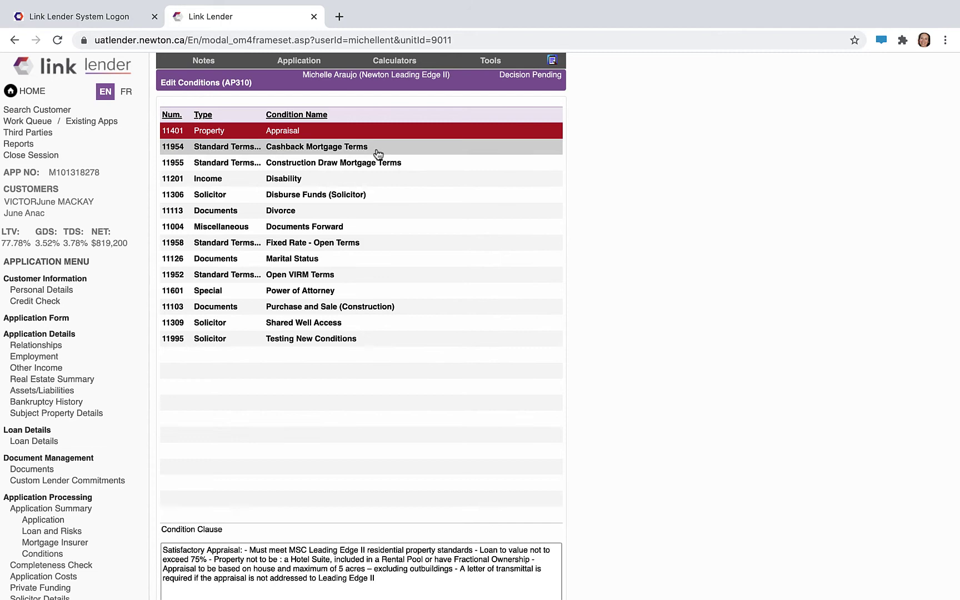
pyautogui.scroll(-2, 377, 152)
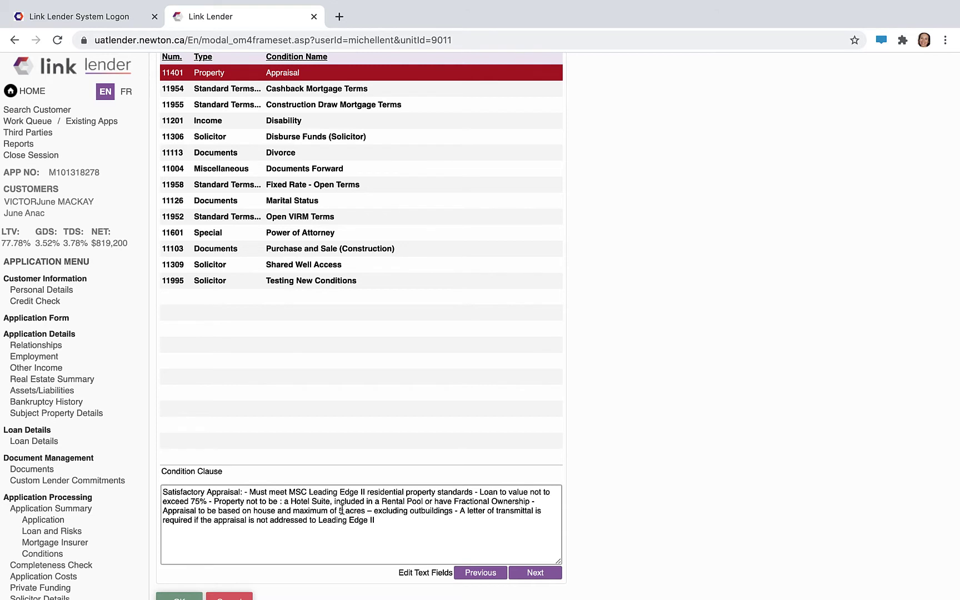
pyautogui.moveTo(376, 522); pyautogui.dragTo(146, 478)
pyautogui.write('change text')
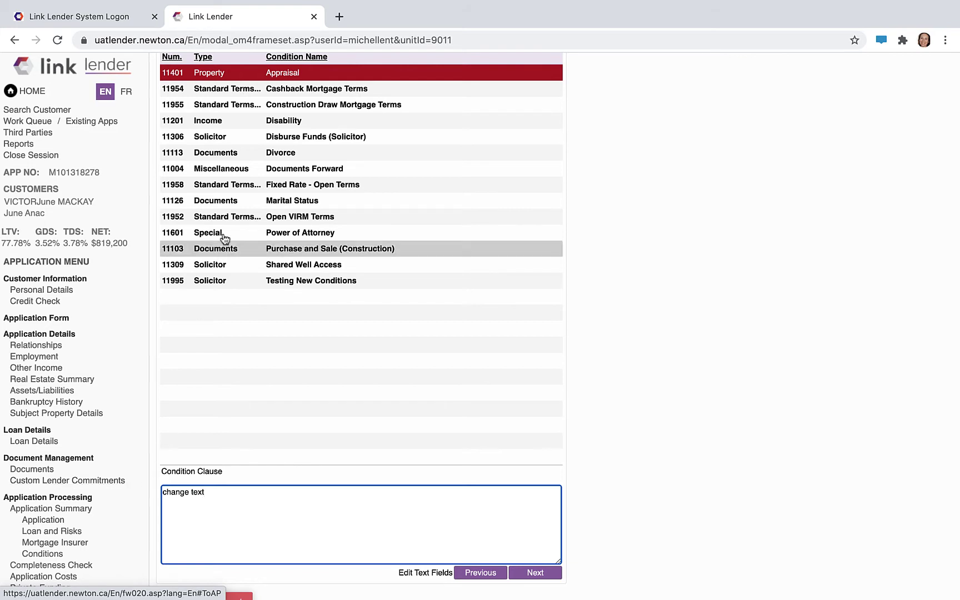
pyautogui.click(256, 201)
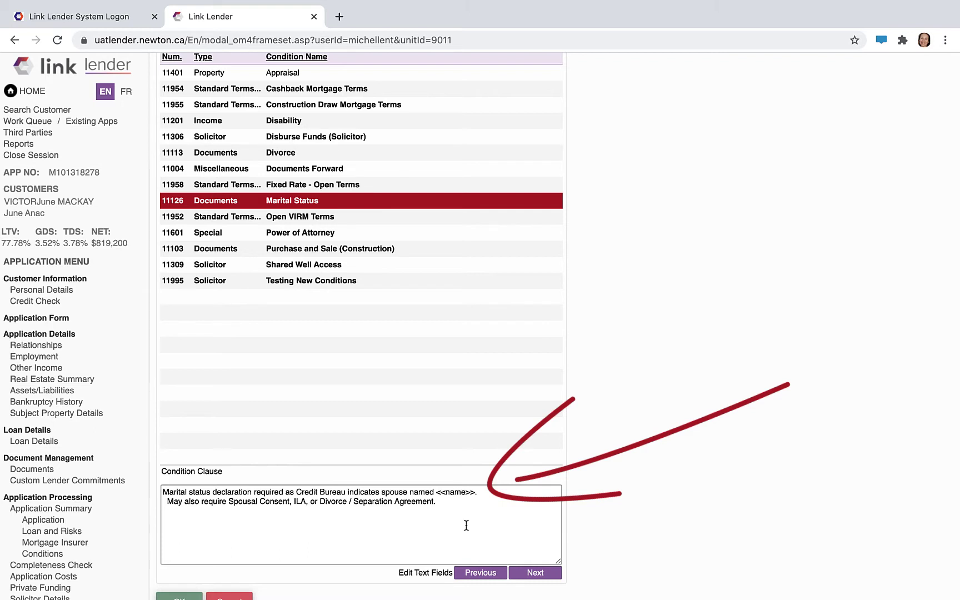
# - Fill the <<name>> placeholder with a person's name and review the Open VIRM, Power of Attorney, Purchase and Sale clauses
pyautogui.click(538, 580)
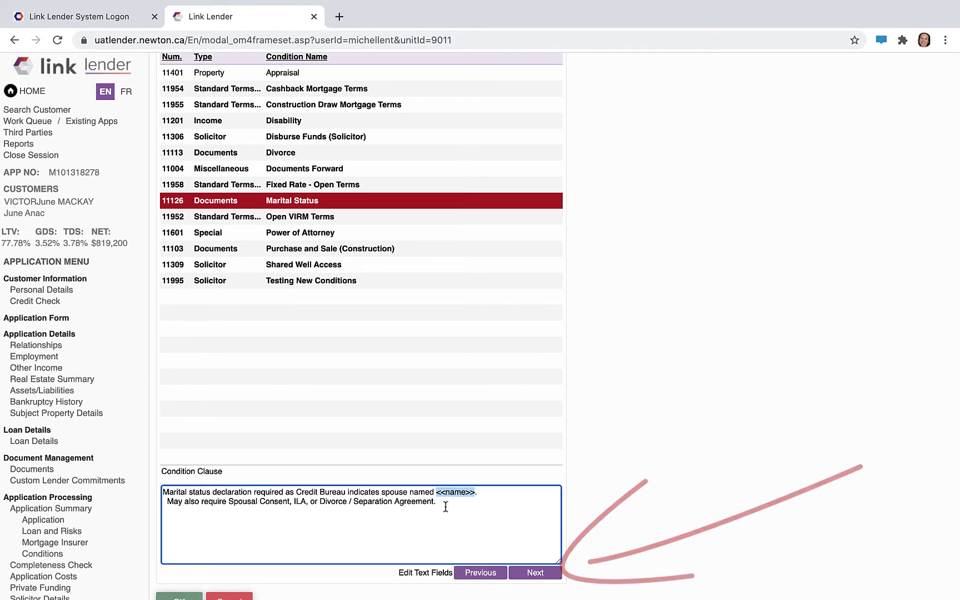
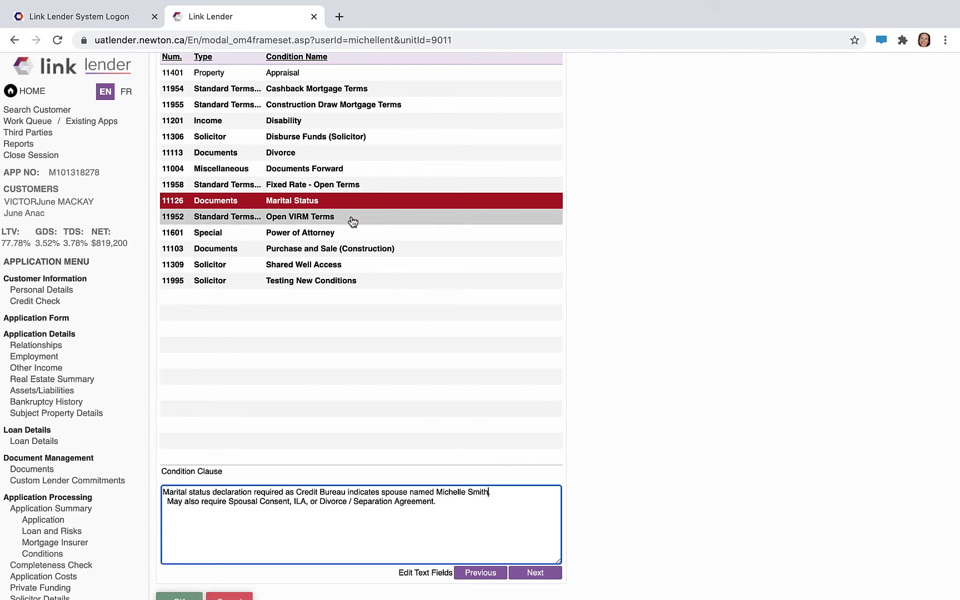
pyautogui.click(345, 217)
pyautogui.click(315, 232)
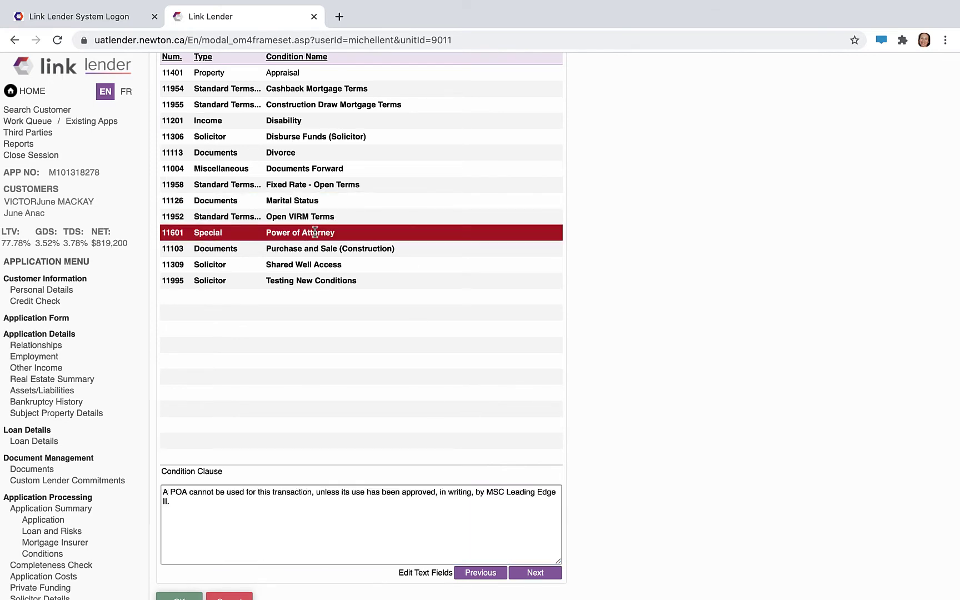
pyautogui.click(335, 248)
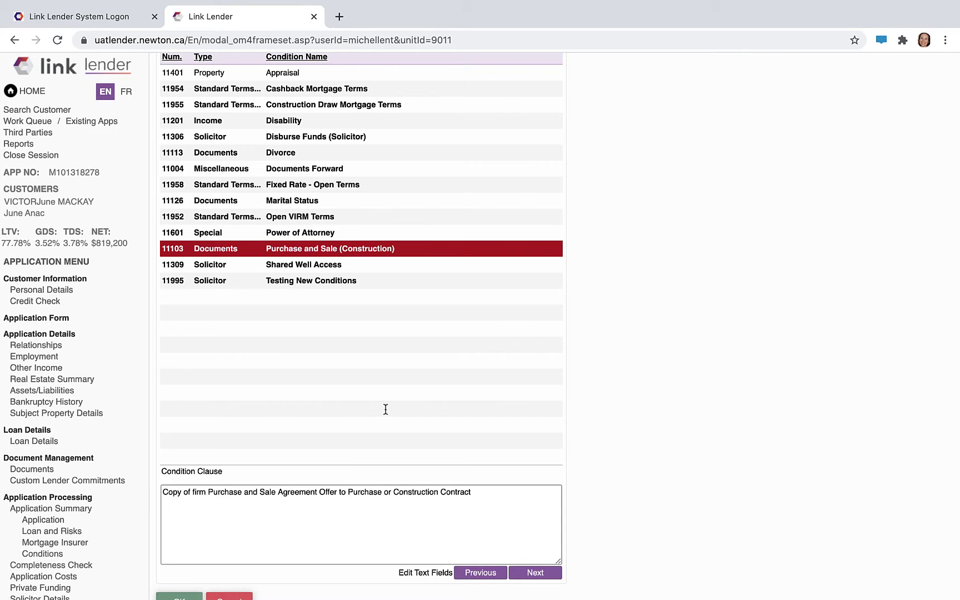
# - Replace <<story>> in the Testing New Conditions clause with 'higa', dismissing the required-text warning
pyautogui.click(528, 575)
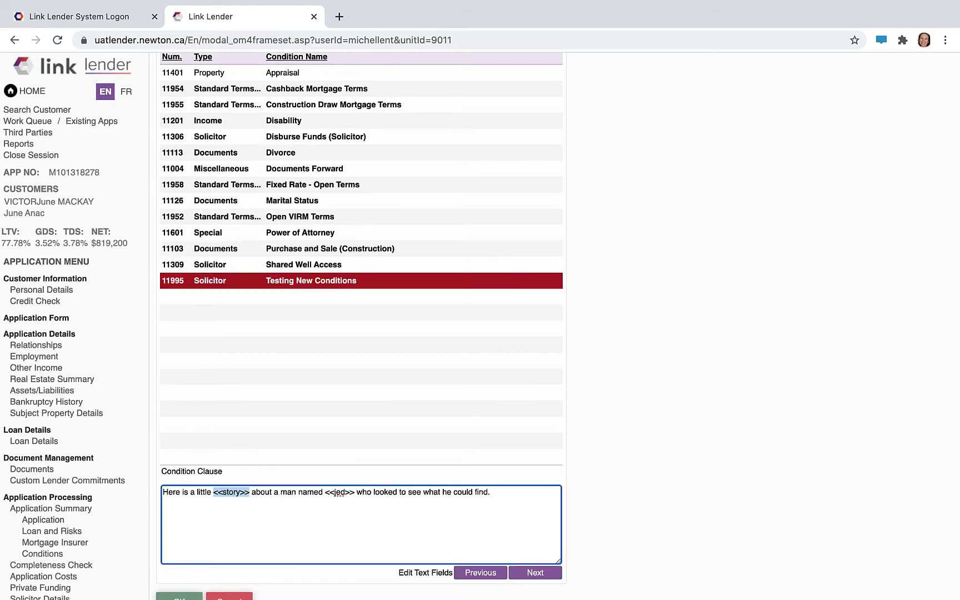
pyautogui.write('higa')
pyautogui.click(528, 574)
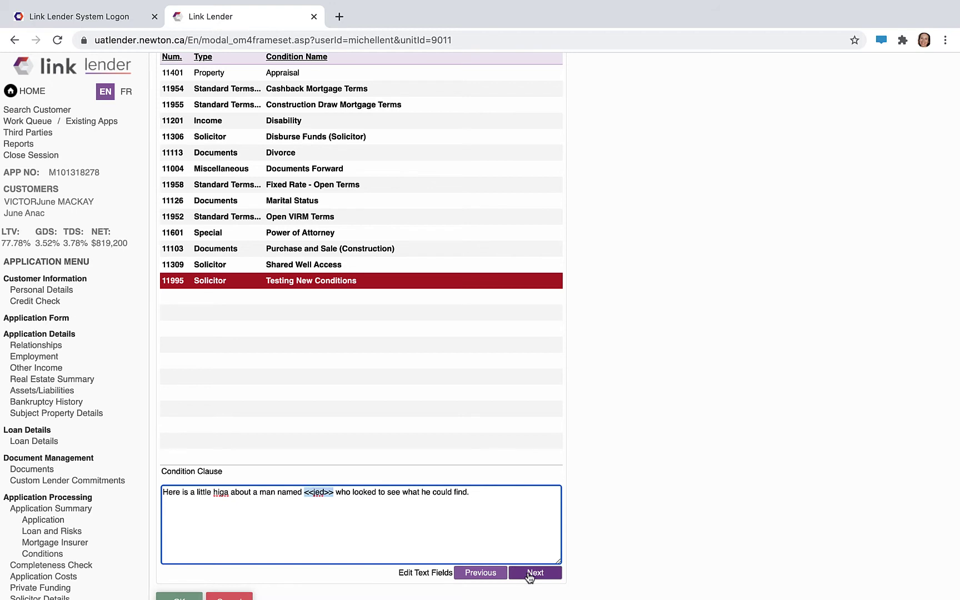
pyautogui.scroll(-1, 383, 567)
pyautogui.click(185, 585)
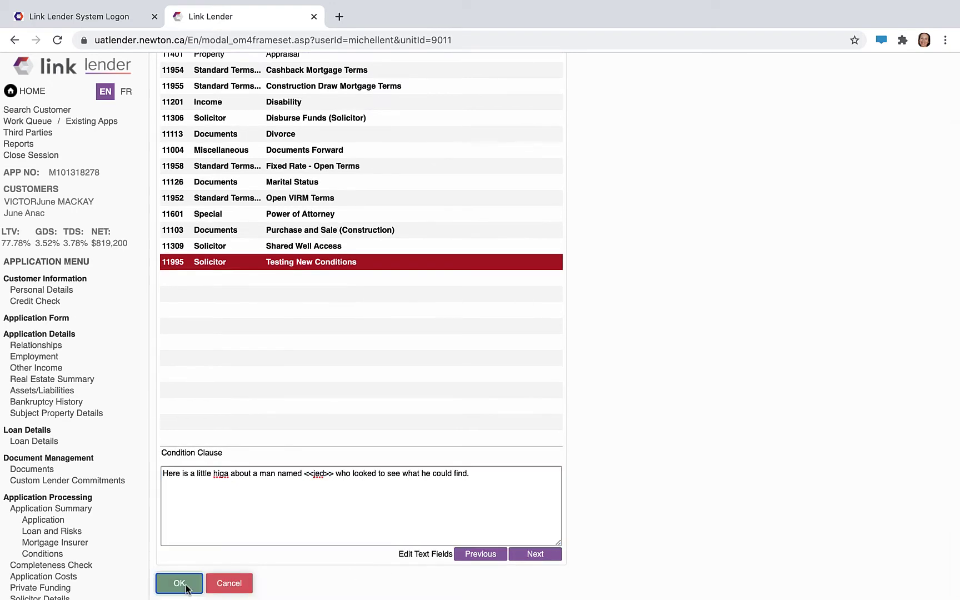
pyautogui.click(591, 125)
pyautogui.click(530, 553)
# - Fill the <<jed>> placeholder with 'ff' and save the edited clauses
pyautogui.write('ff')
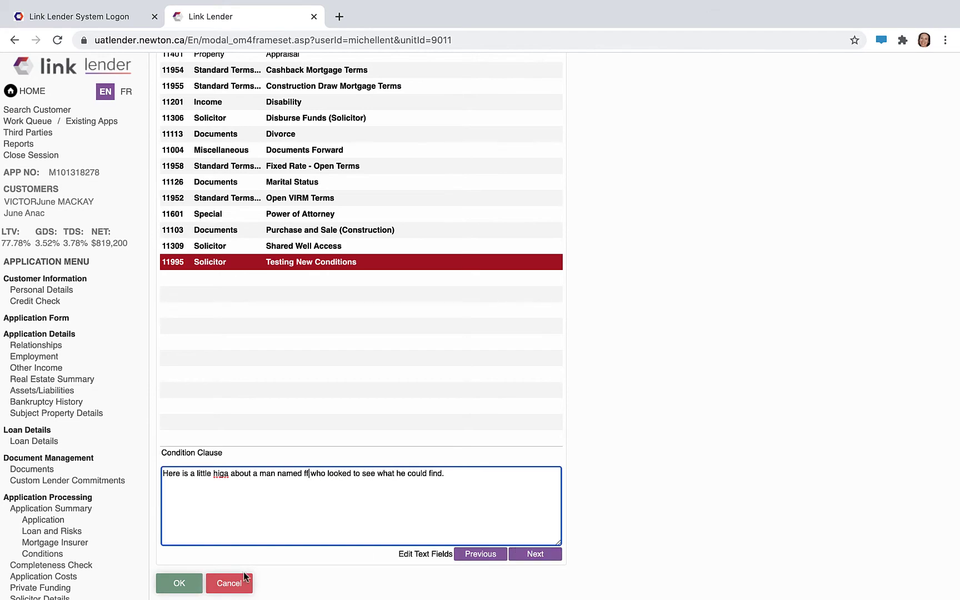
pyautogui.moveTo(143, 584)
pyautogui.click(179, 583)
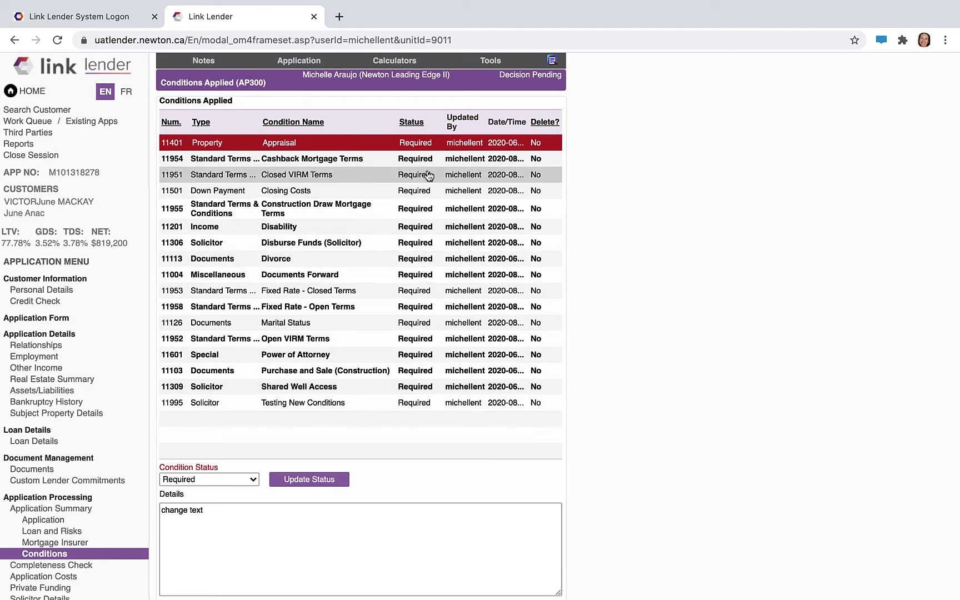
# - Delete the Fixed Rate - Closed Terms and Power of Attorney conditions
pyautogui.click(375, 291)
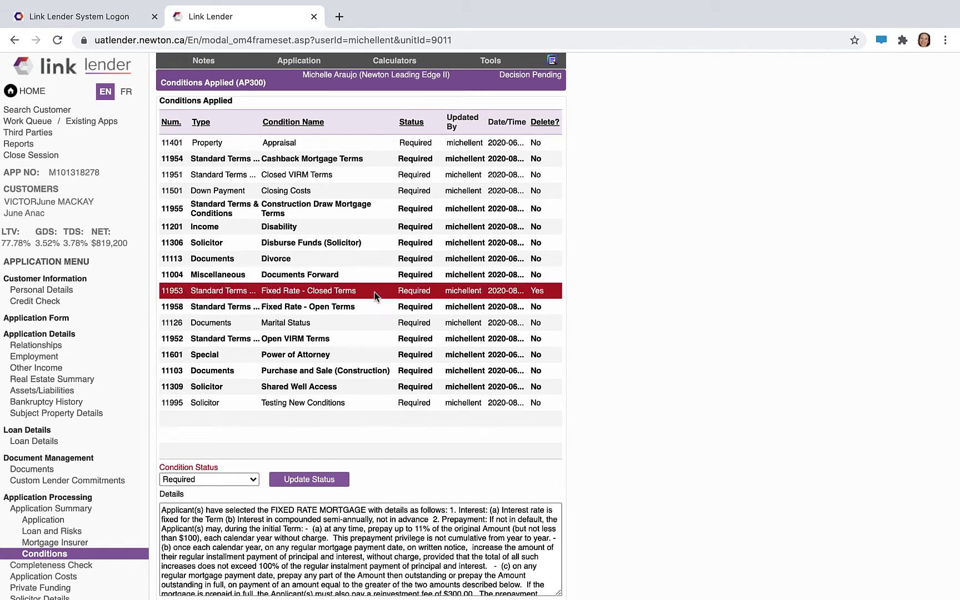
pyautogui.click(486, 354)
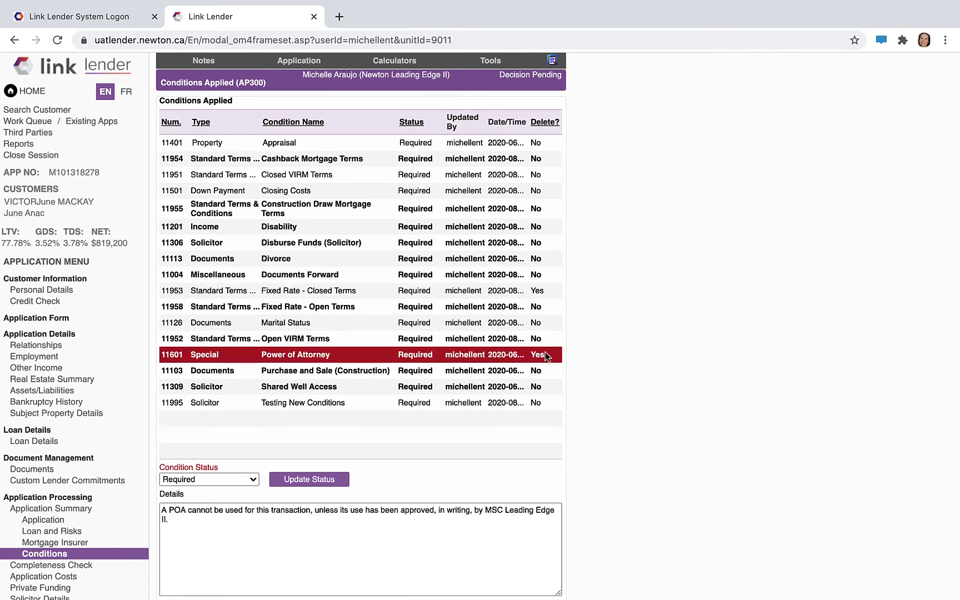
pyautogui.scroll(-2, 545, 356)
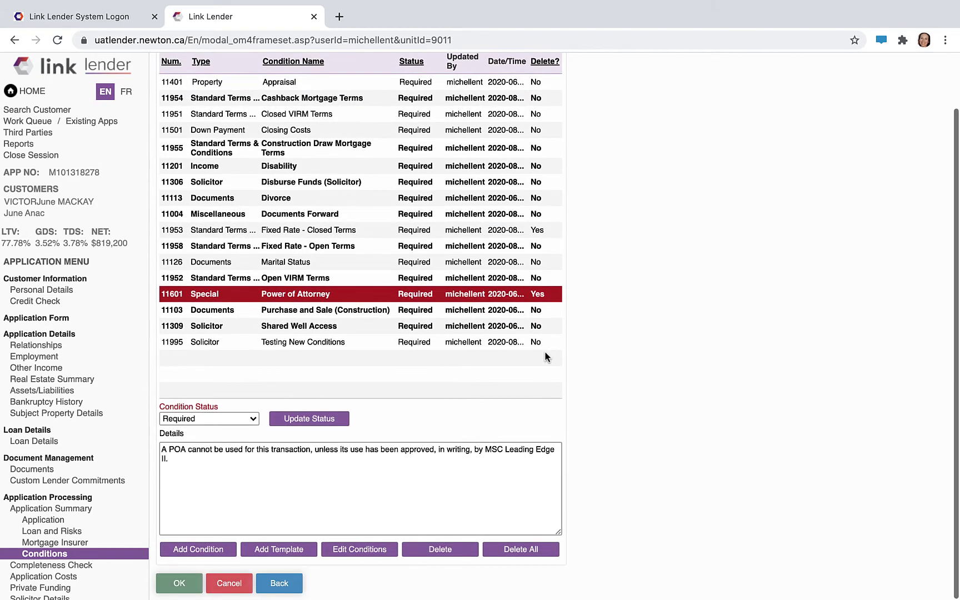
pyautogui.click(444, 553)
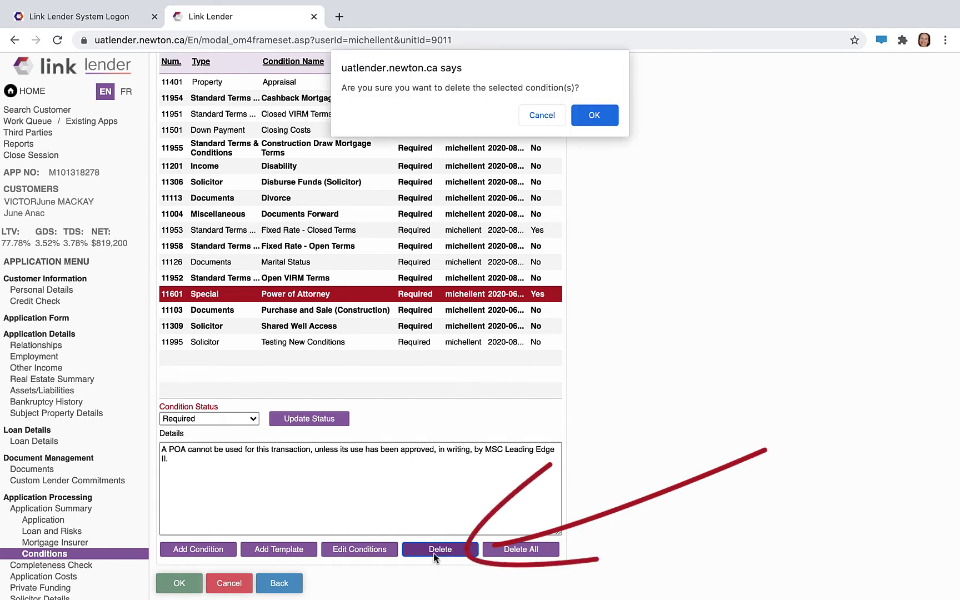
pyautogui.click(590, 119)
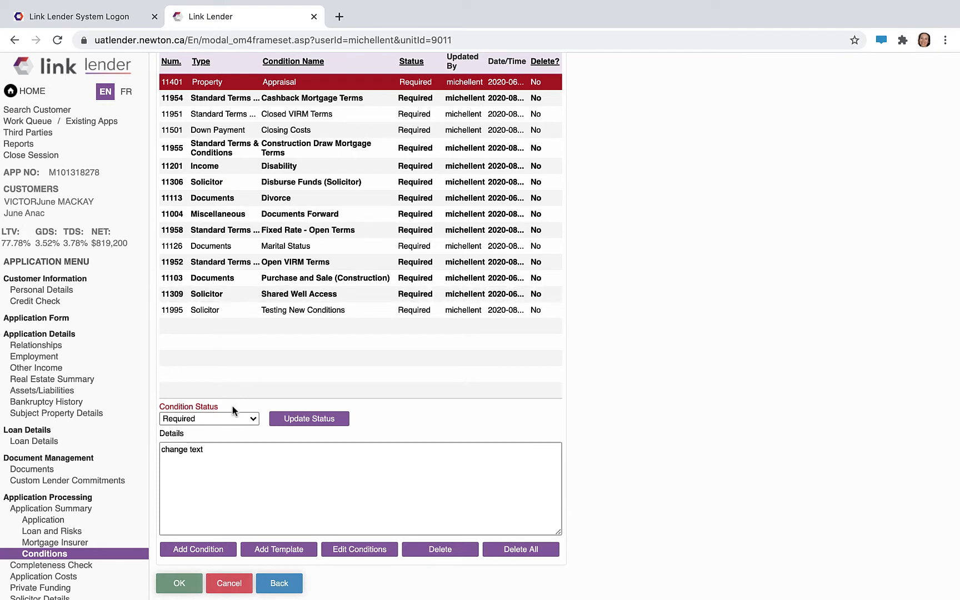
# - Set the Appraisal condition's status to Accepted and save the condition changes
pyautogui.click(213, 423)
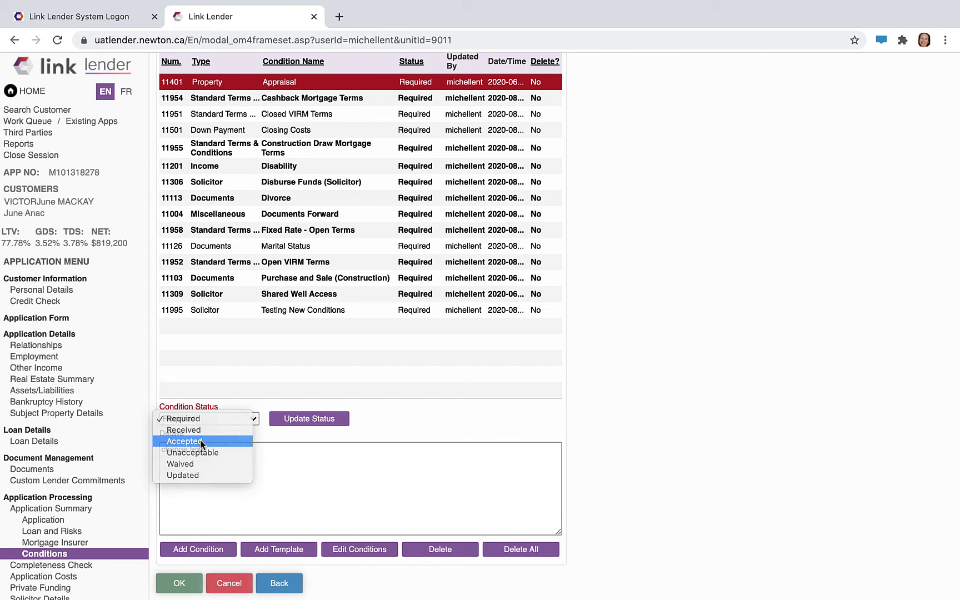
pyautogui.click(200, 440)
pyautogui.click(303, 420)
pyautogui.click(204, 418)
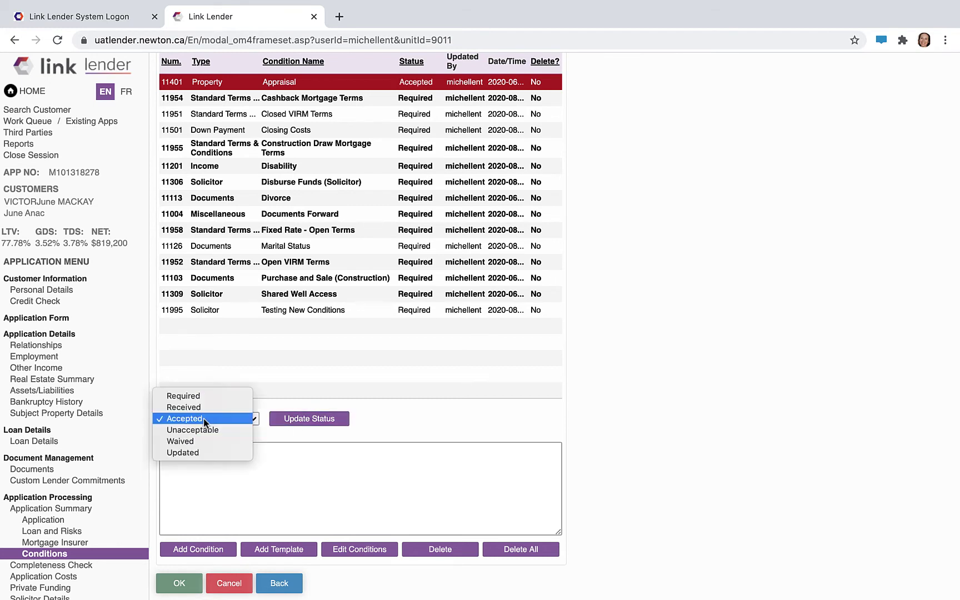
pyautogui.click(297, 430)
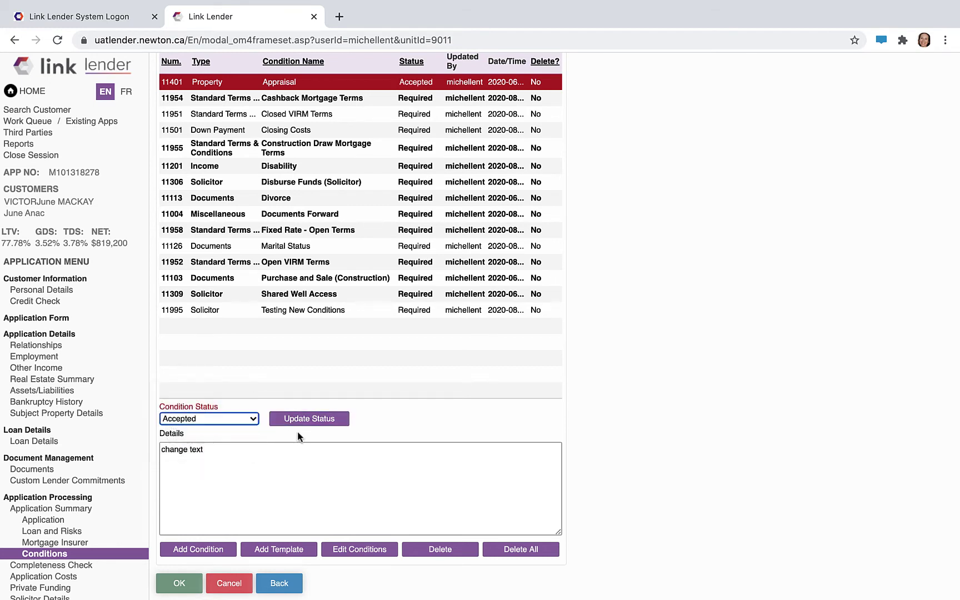
pyautogui.click(183, 585)
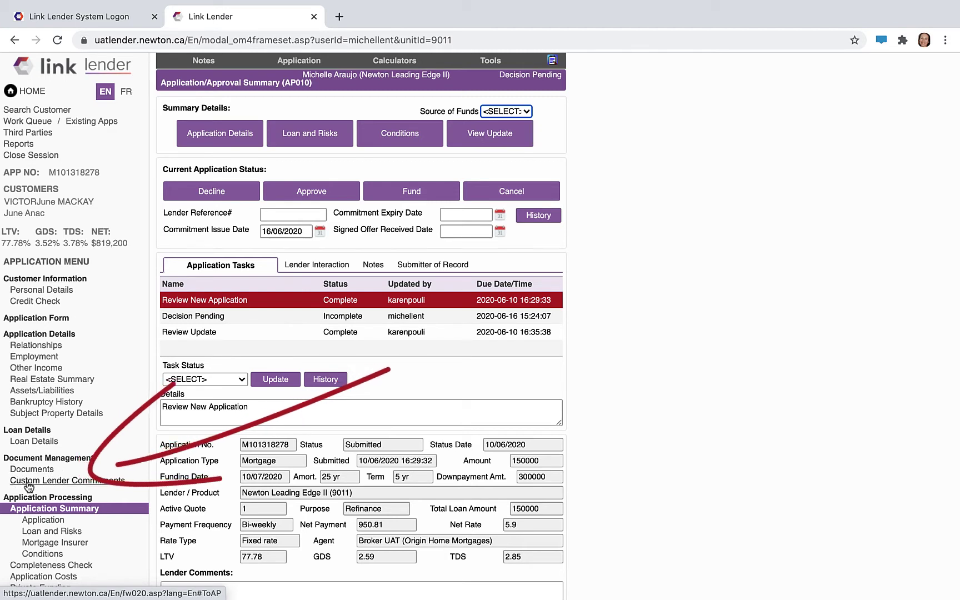
# - Open Custom Lender Commitments and scroll through its mortgage details sections
pyautogui.click(109, 481)
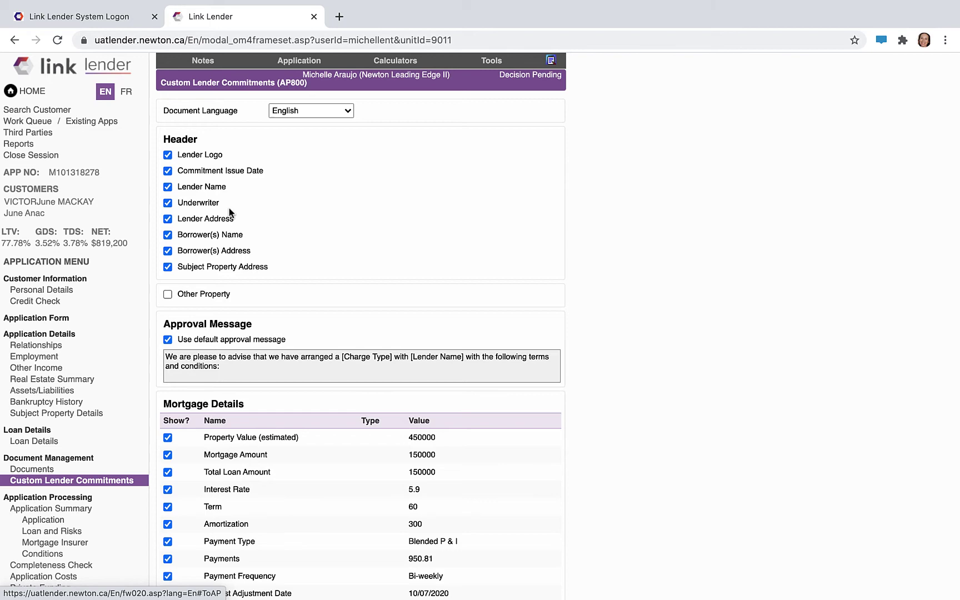
pyautogui.scroll(-1, 241, 348)
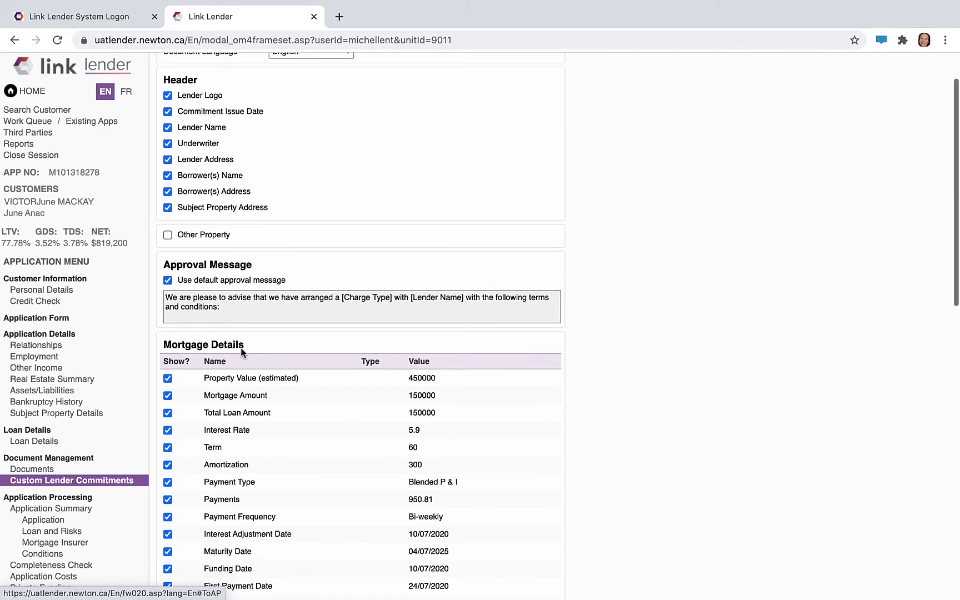
pyautogui.scroll(-3, 241, 349)
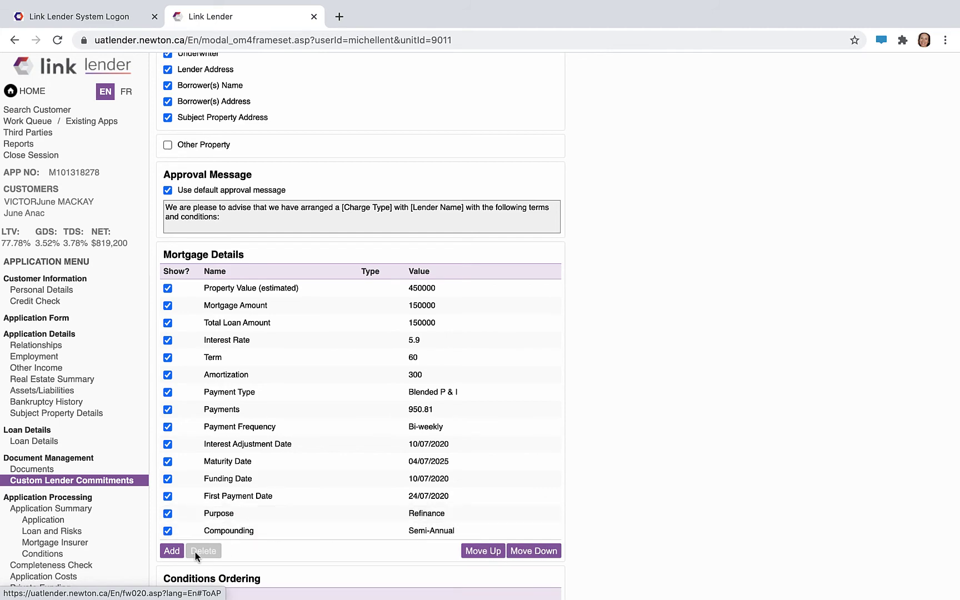
pyautogui.scroll(-3, 377, 528)
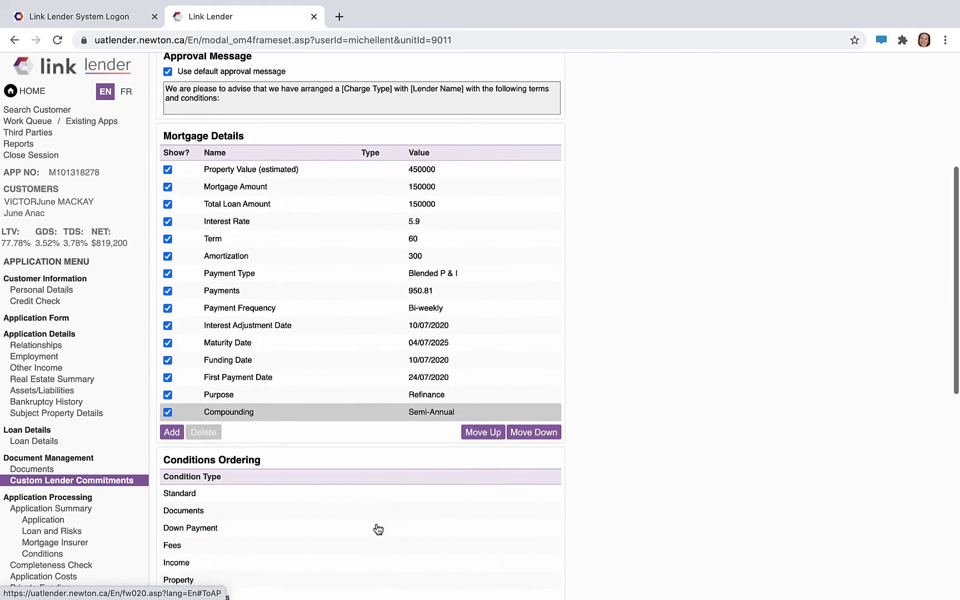
pyautogui.scroll(-3, 377, 527)
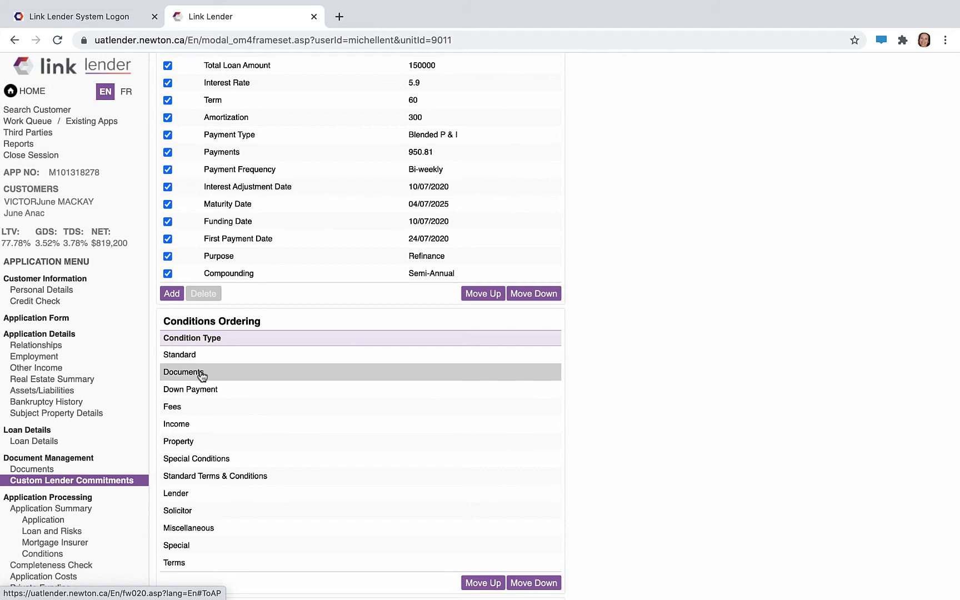
# - Try moving the Property condition type up and down, leaving it sixth in Conditions Ordering
pyautogui.click(203, 441)
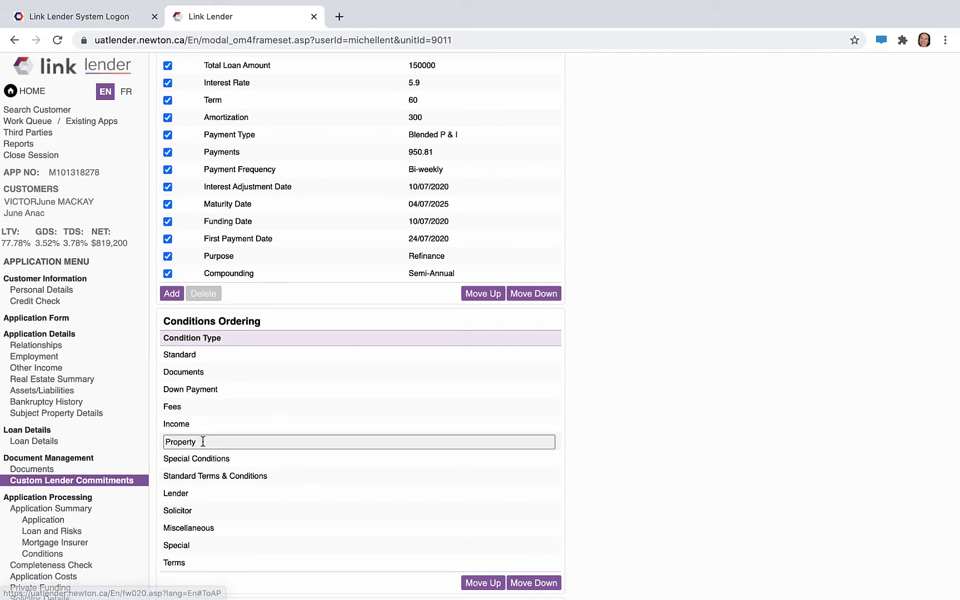
pyautogui.click(483, 582)
pyautogui.click(484, 584)
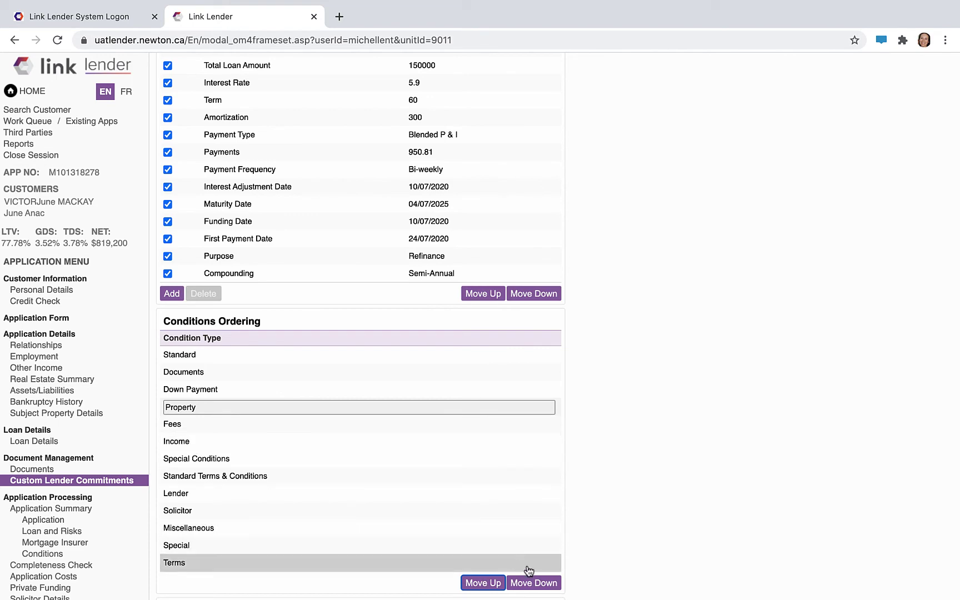
pyautogui.click(534, 582)
pyautogui.click(534, 583)
pyautogui.scroll(-2, 315, 503)
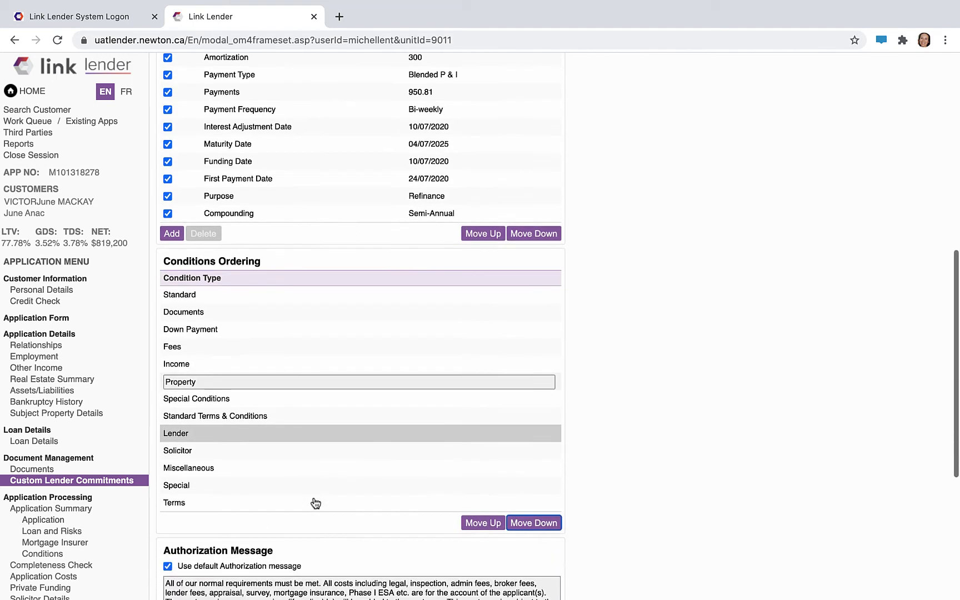
pyautogui.scroll(-3, 314, 500)
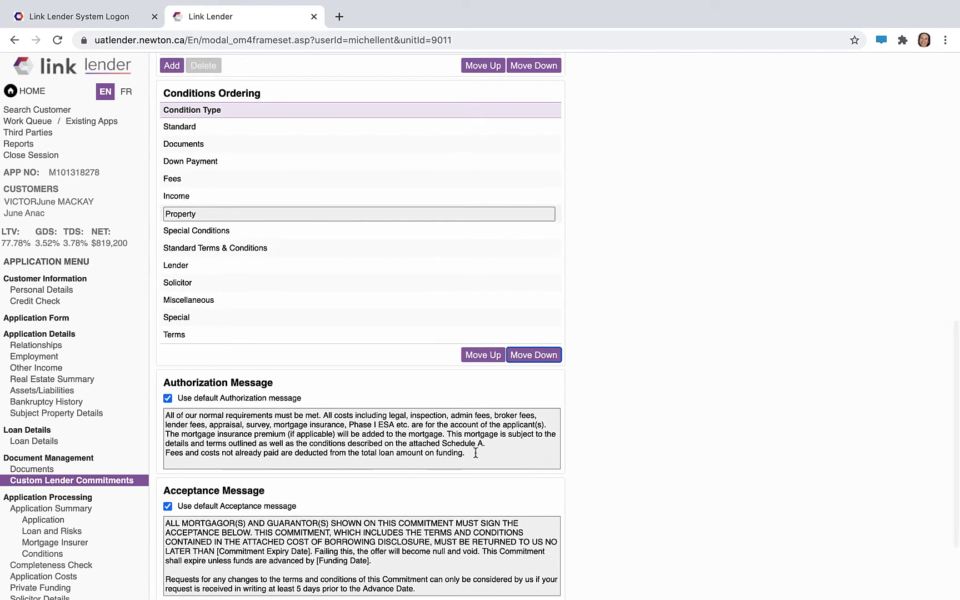
# - Keep 'Use default closing message' checked after toggling it, then generate the custom commitment letter
pyautogui.moveTo(475, 452); pyautogui.dragTo(144, 417)
pyautogui.scroll(-2, 413, 524)
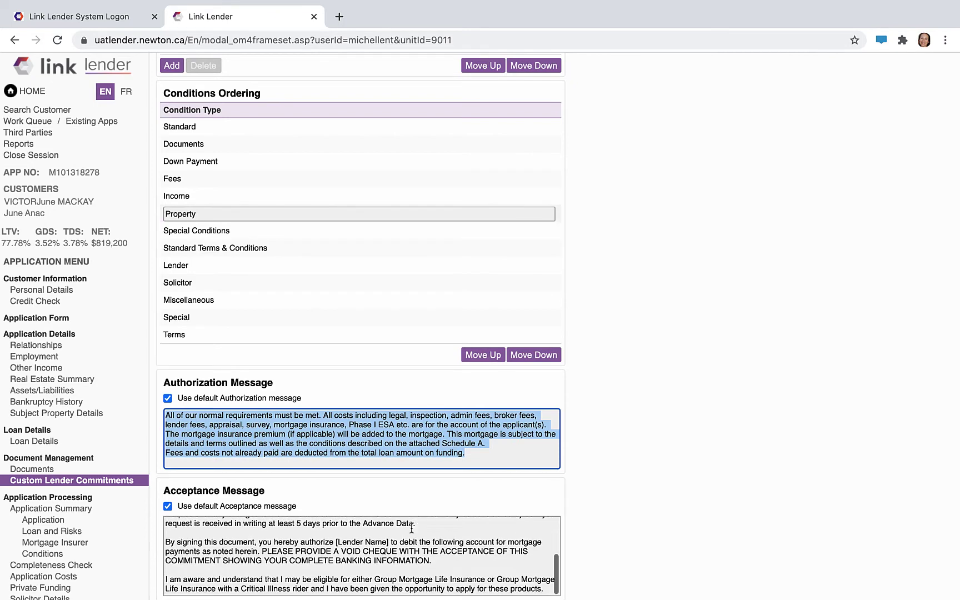
pyautogui.scroll(-2, 382, 465)
pyautogui.scroll(3, 405, 438)
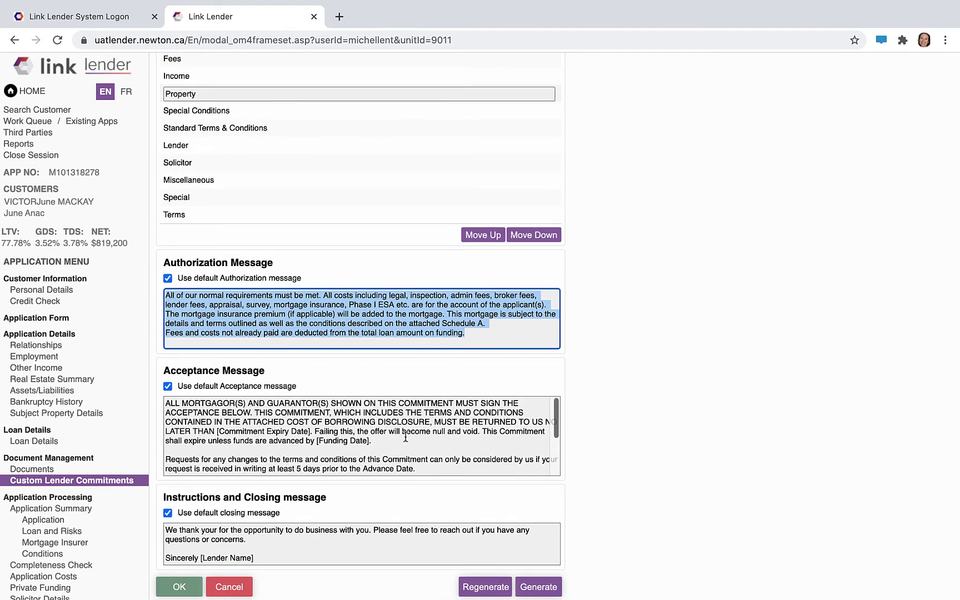
pyautogui.scroll(1, 406, 438)
pyautogui.scroll(-3, 289, 456)
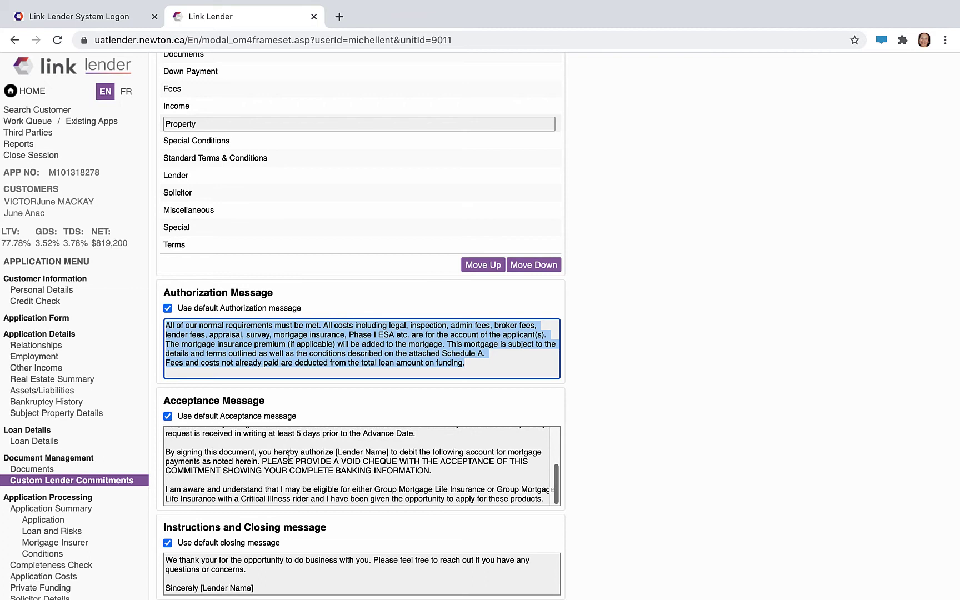
pyautogui.scroll(-1, 289, 457)
pyautogui.click(167, 512)
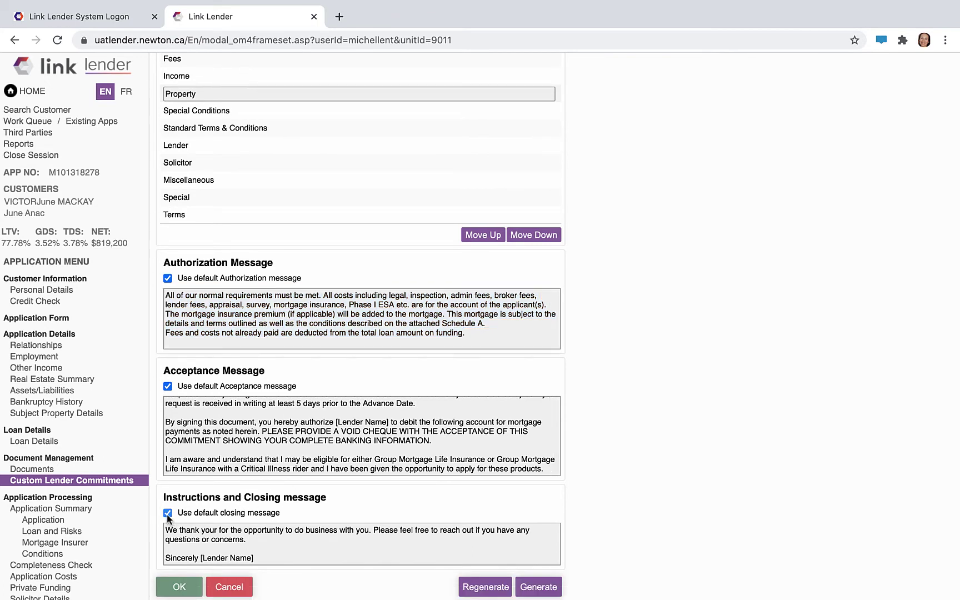
pyautogui.click(184, 541)
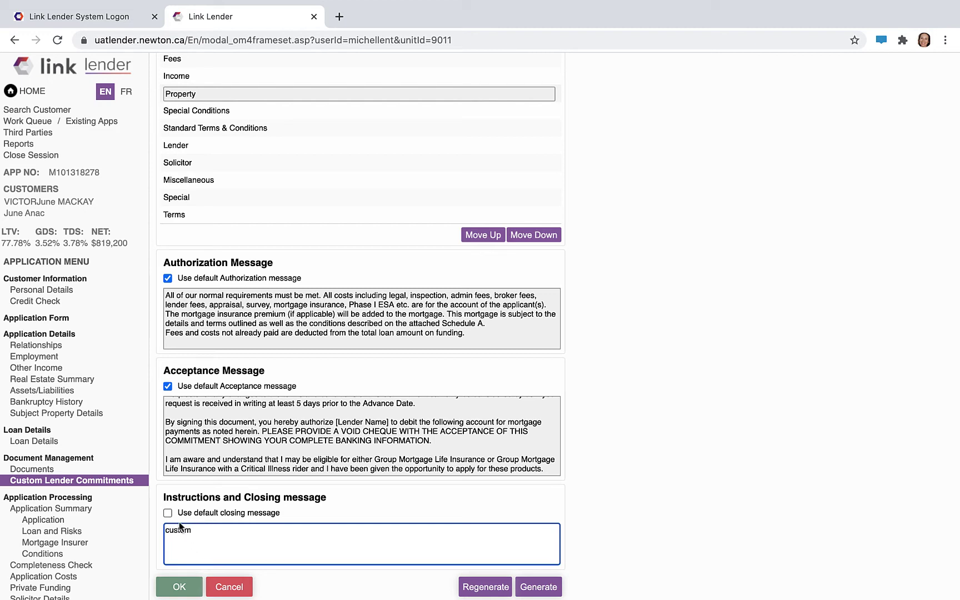
pyautogui.click(168, 512)
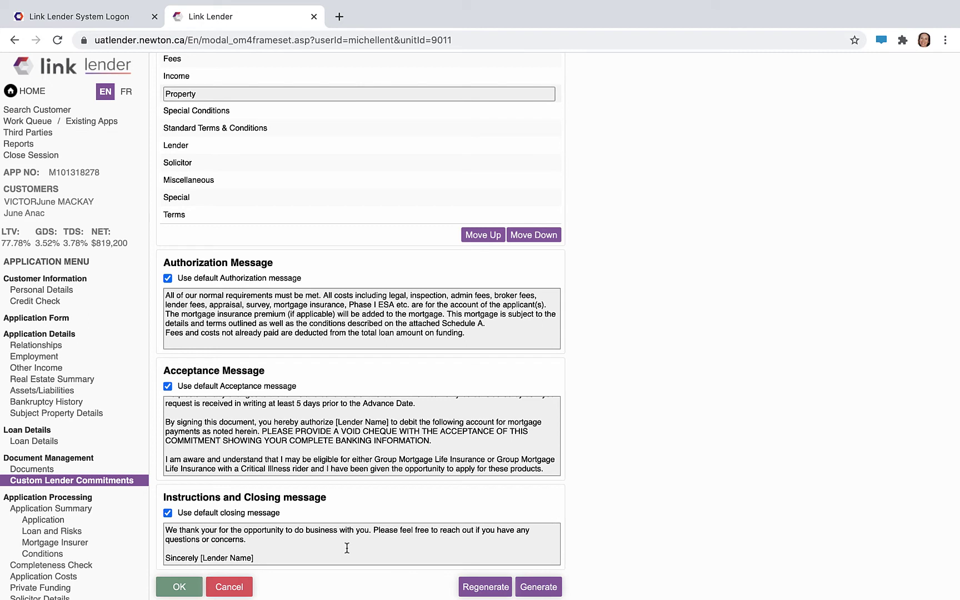
pyautogui.click(539, 591)
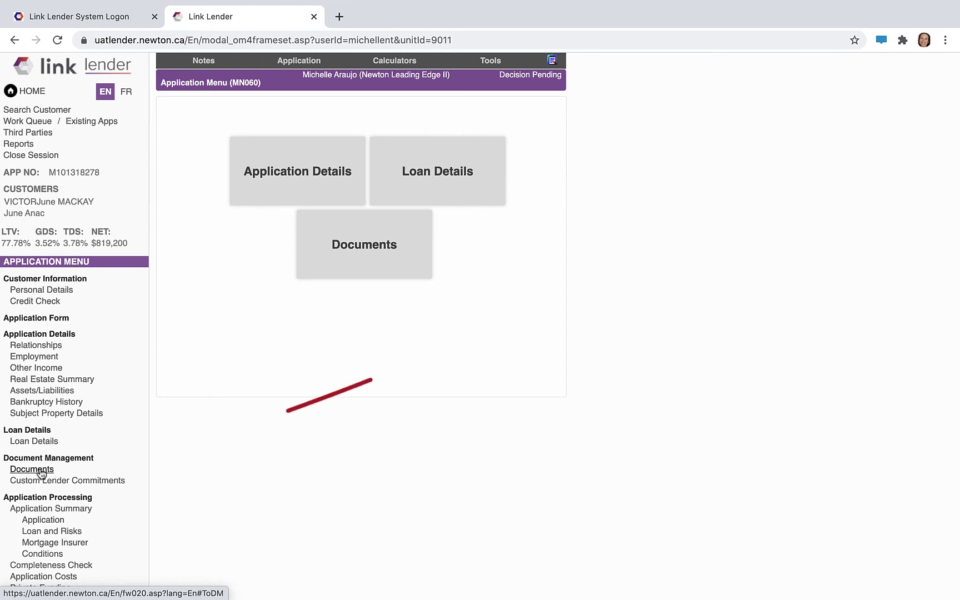
# - Tick Custom Lender Commitment.pdf in the Documents list and open it with View / Download
pyautogui.click(44, 473)
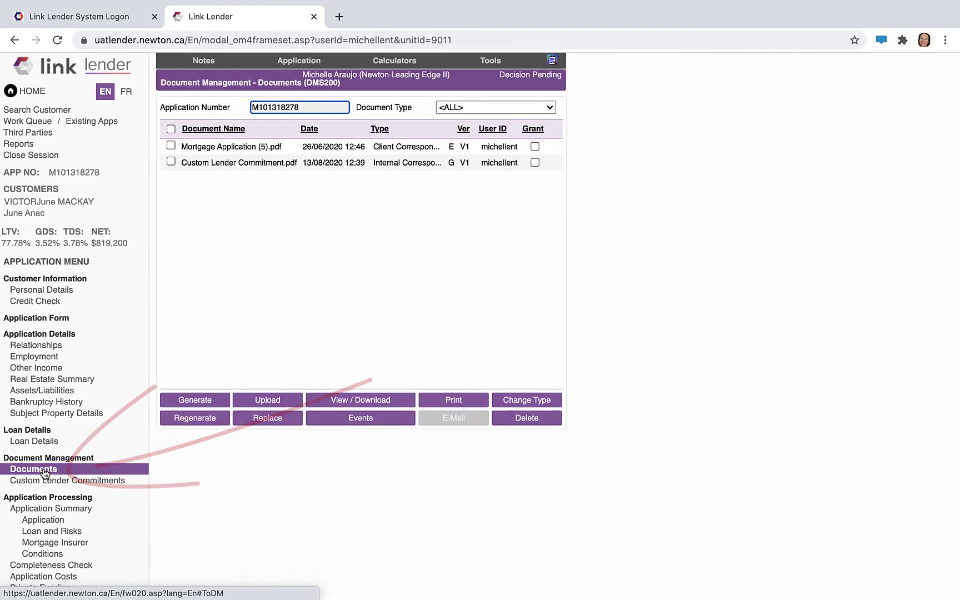
pyautogui.click(214, 164)
pyautogui.click(171, 161)
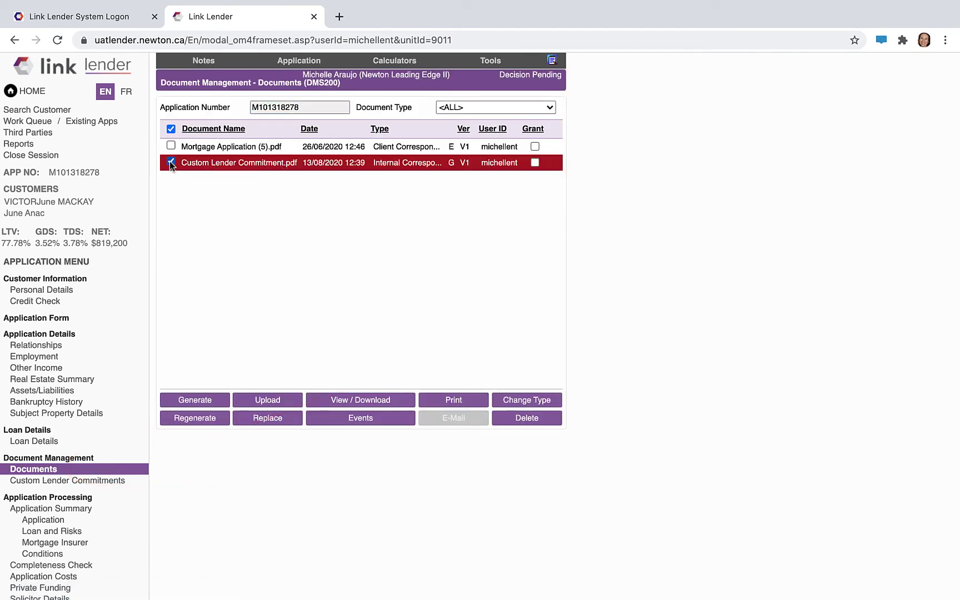
pyautogui.click(387, 400)
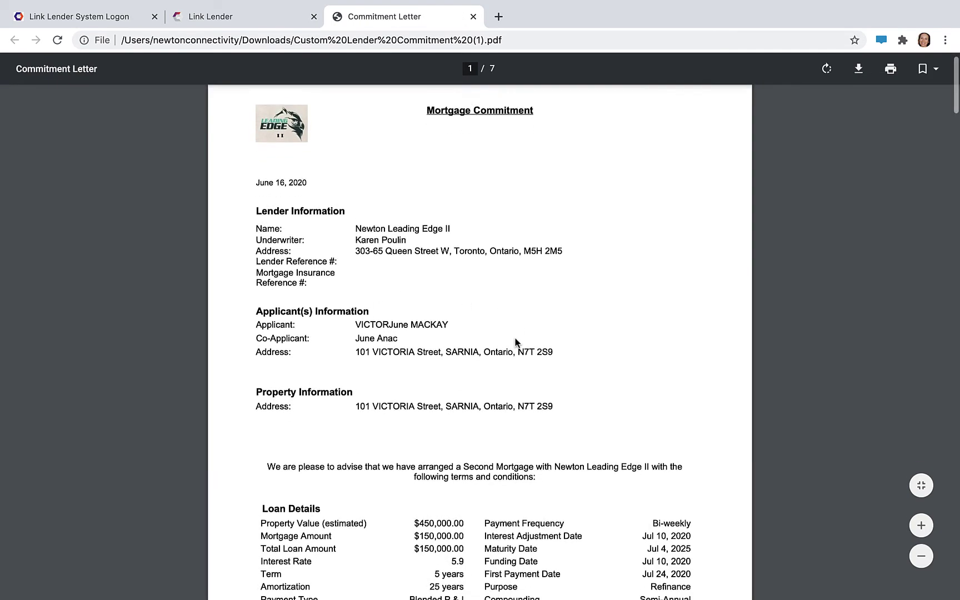
# - Scroll through the seven-page commitment letter PDF, then close its tab
pyautogui.scroll(-20, 515, 340)
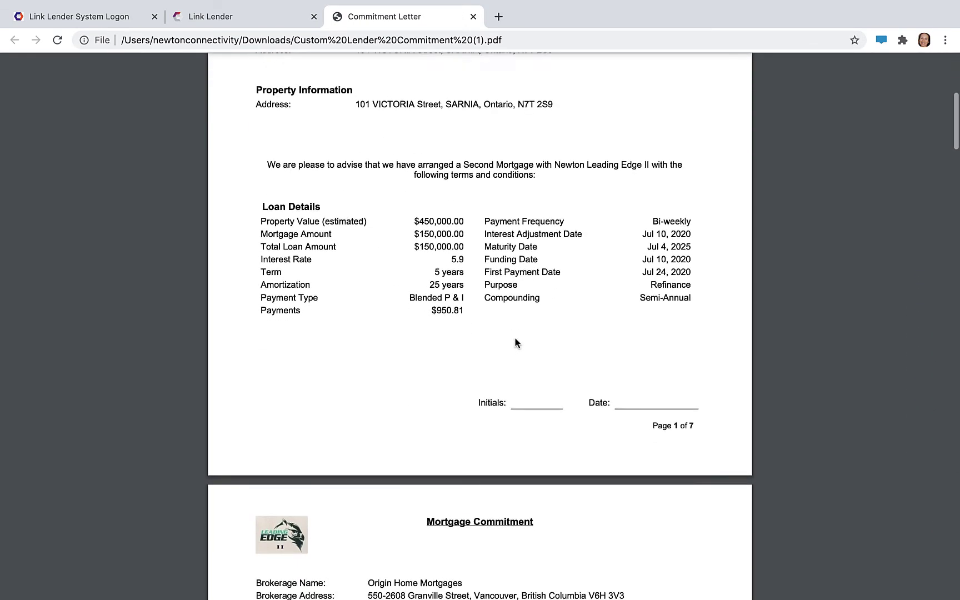
pyautogui.scroll(-20, 515, 342)
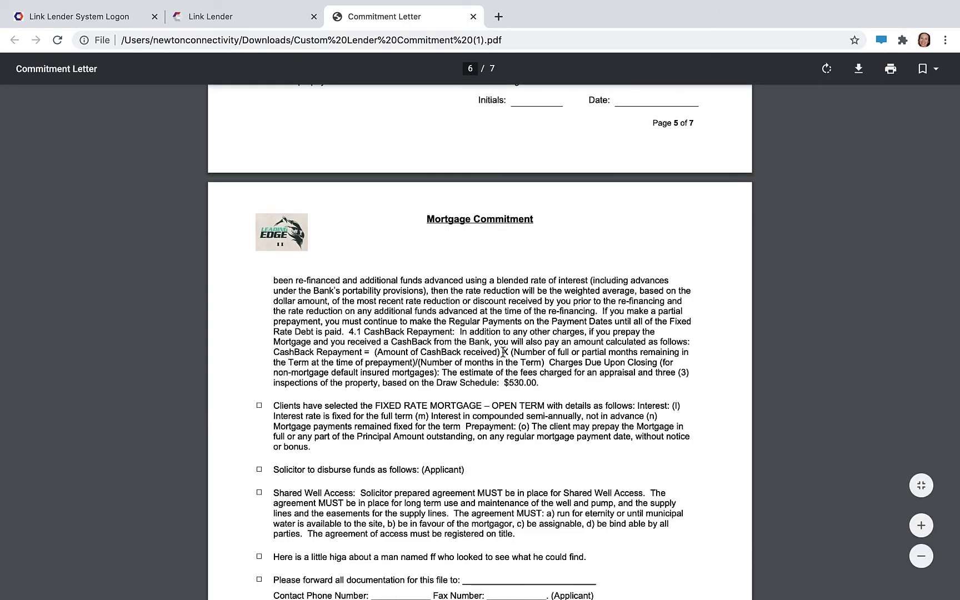
pyautogui.press('super+w')
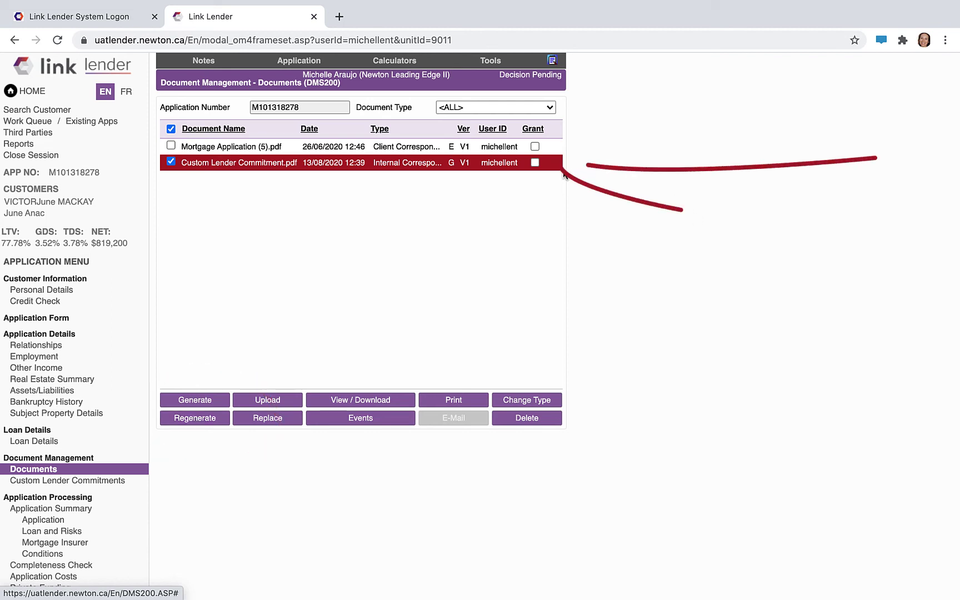
# - Grant Custom Lender Commitment.pdf, then generate Lender Commitment Letter.pdf and grant it instead
pyautogui.click(535, 163)
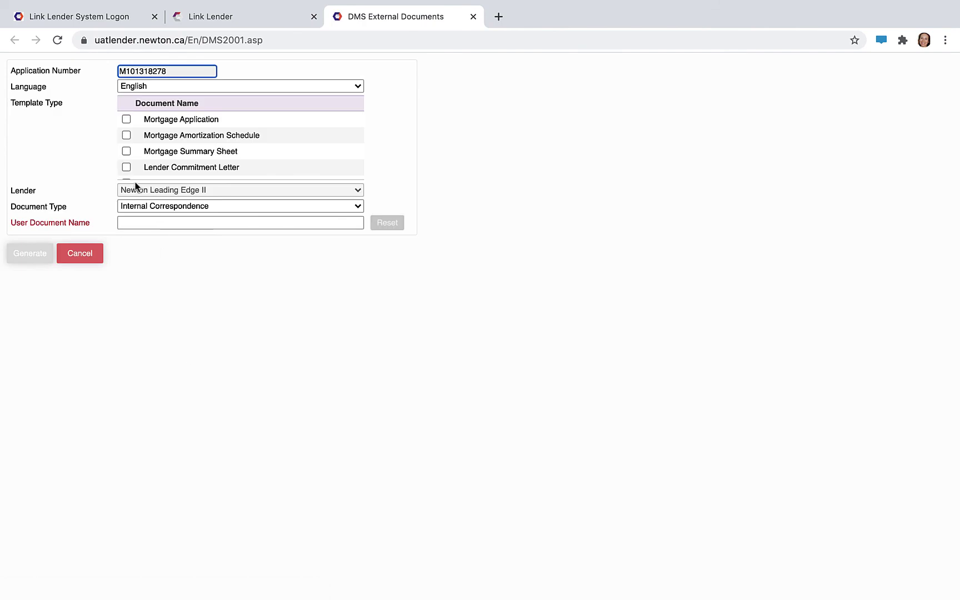
pyautogui.click(127, 168)
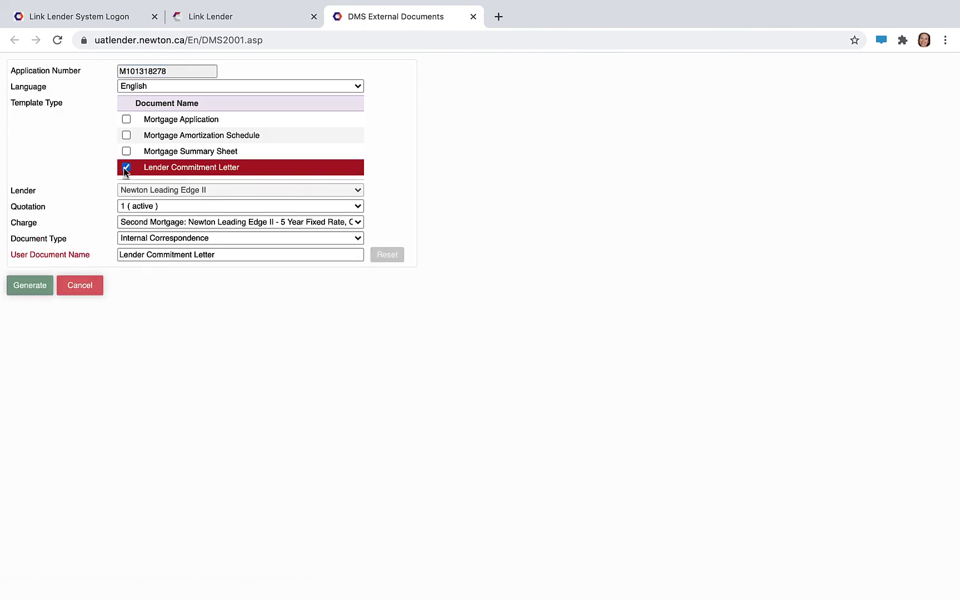
pyautogui.click(36, 288)
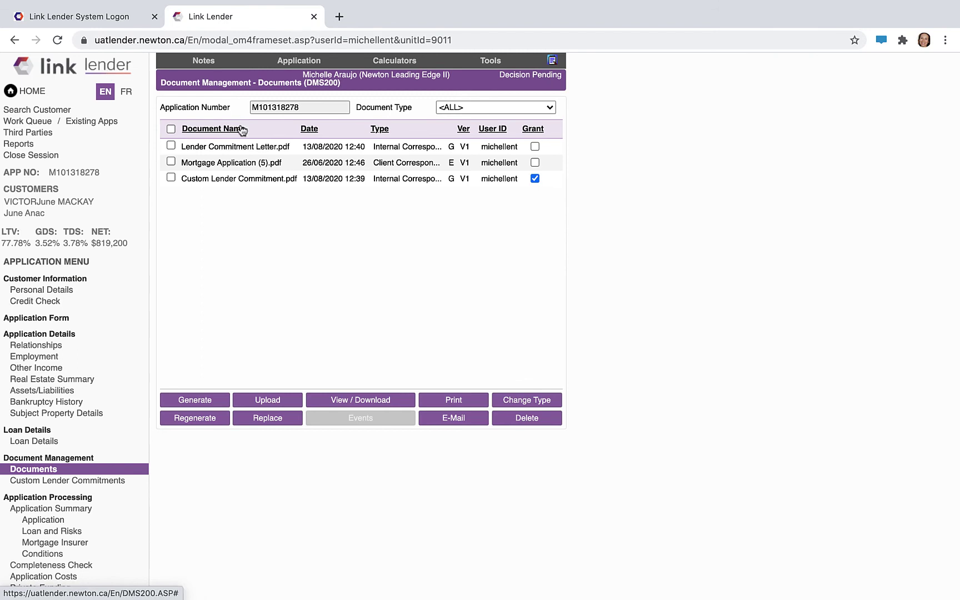
pyautogui.click(218, 145)
pyautogui.click(221, 179)
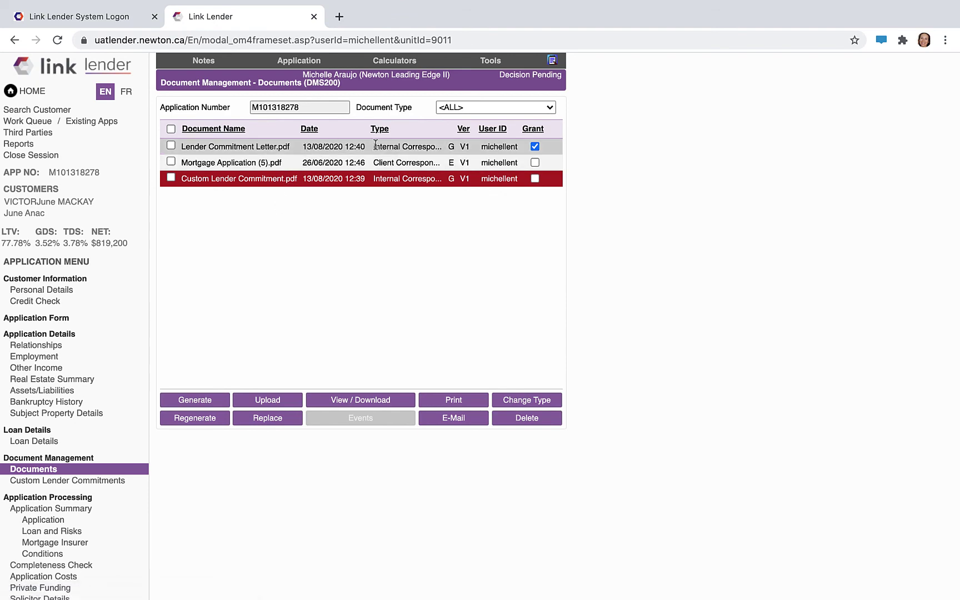
# - Approve the application from its summary with a commitment expiry date of 26/08/2020
pyautogui.click(39, 509)
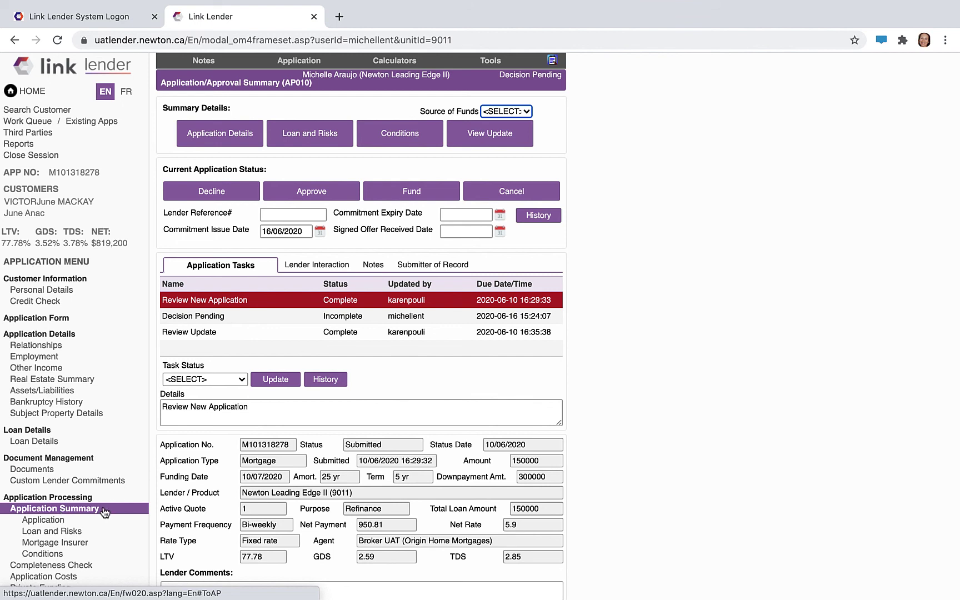
pyautogui.click(301, 192)
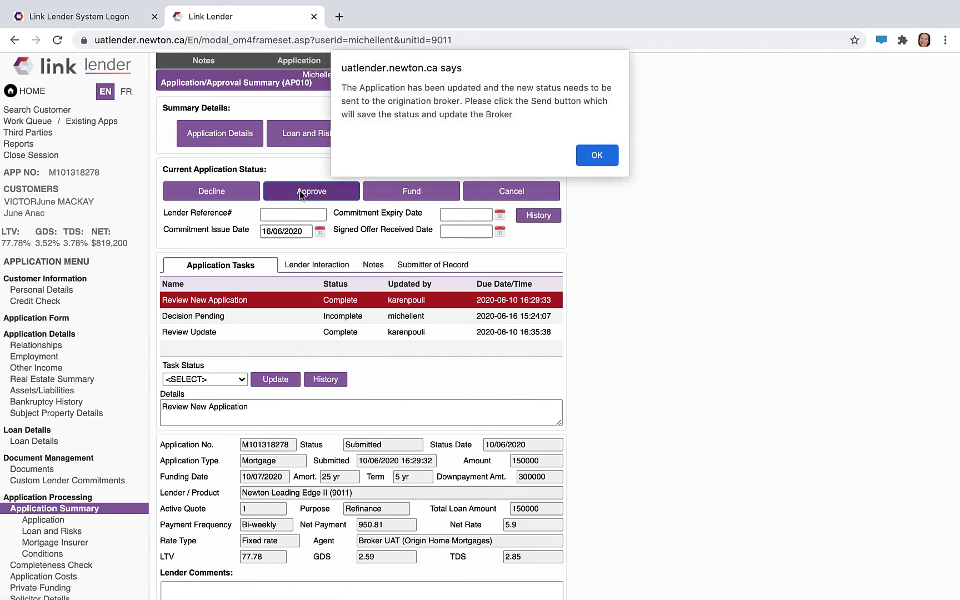
pyautogui.click(597, 155)
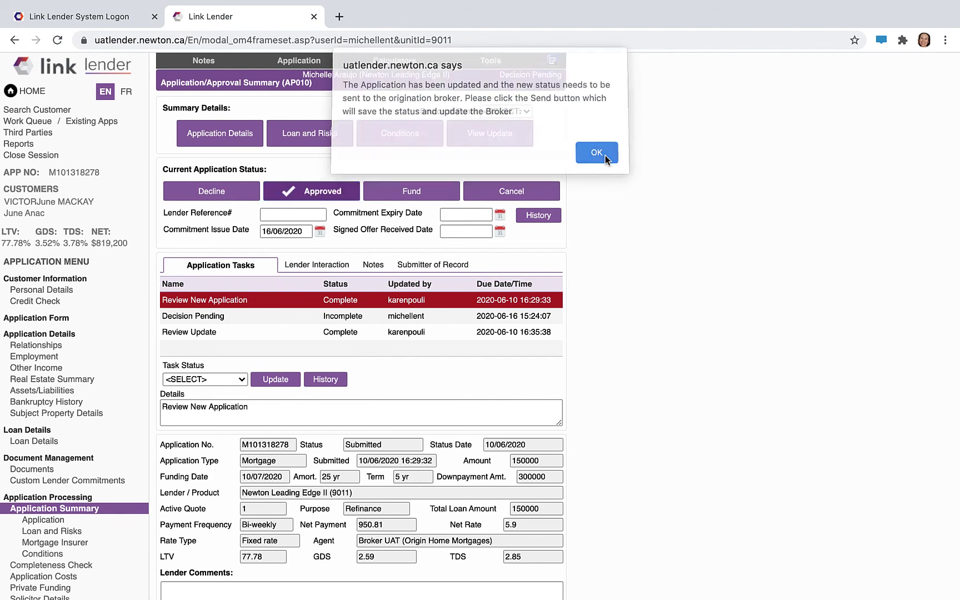
pyautogui.click(482, 215)
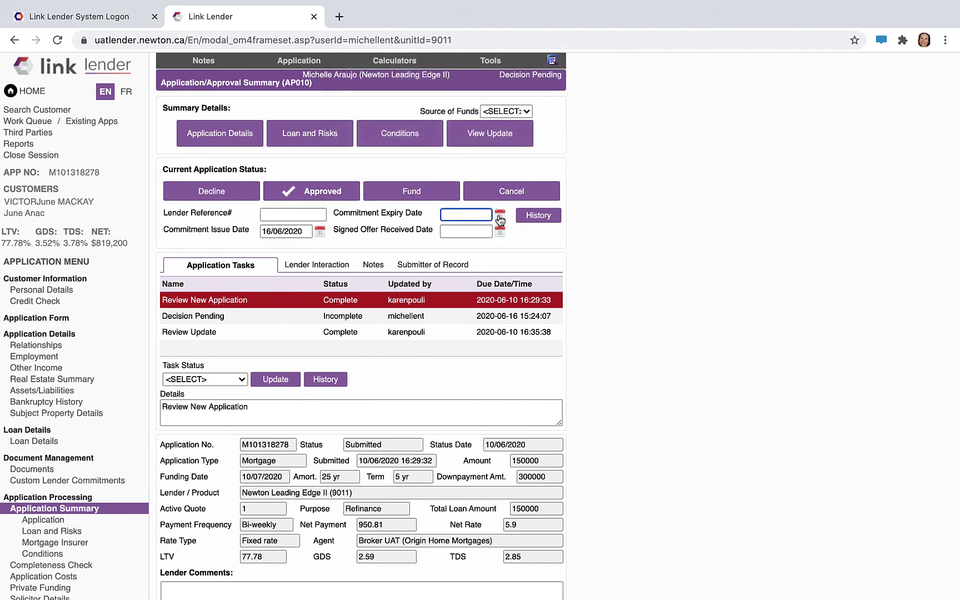
pyautogui.click(499, 215)
pyautogui.click(477, 122)
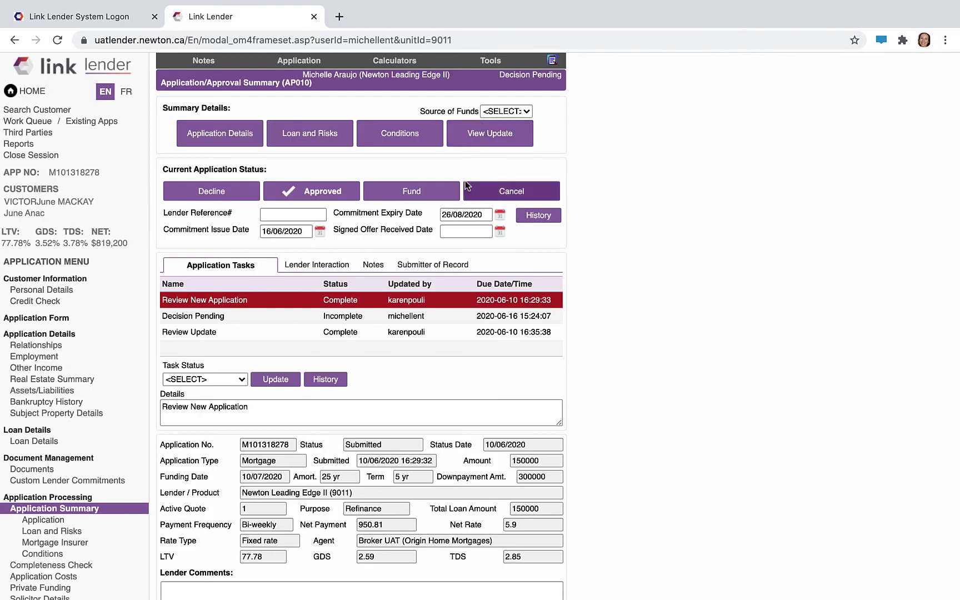
# - Add the lender comment 'approved!' and send the application to the broker
pyautogui.scroll(-2, 460, 244)
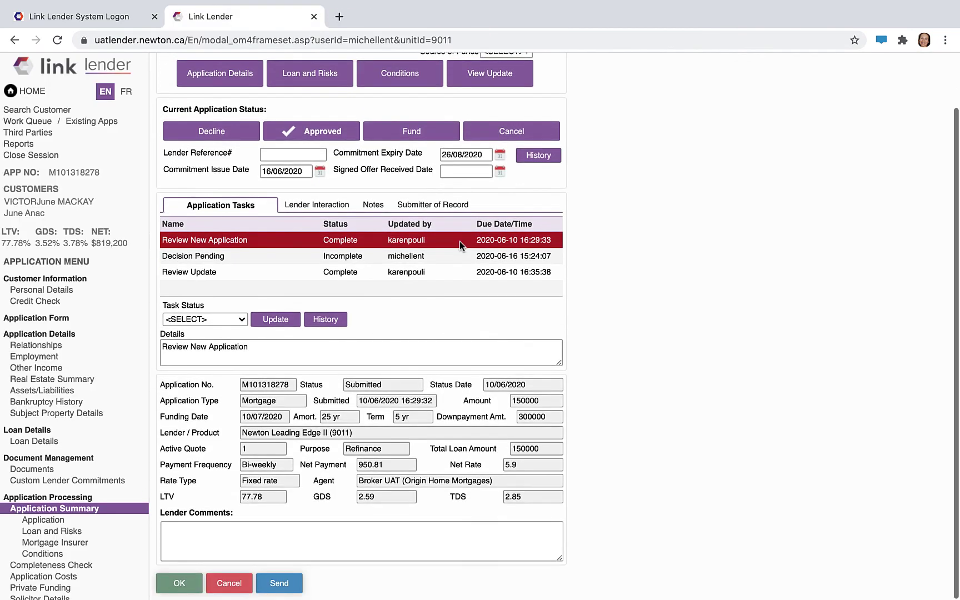
pyautogui.click(313, 523)
pyautogui.write('approved!')
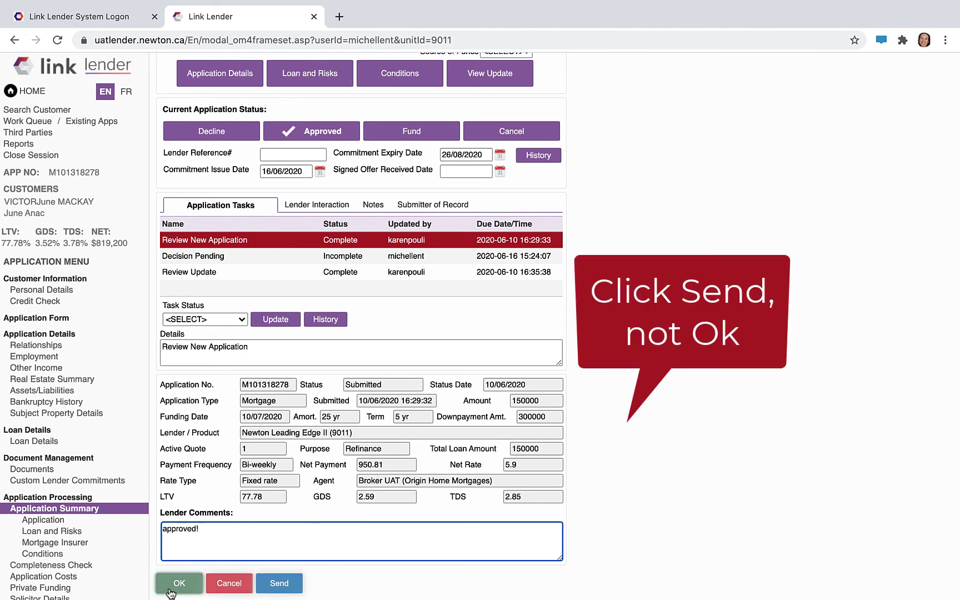
pyautogui.click(290, 588)
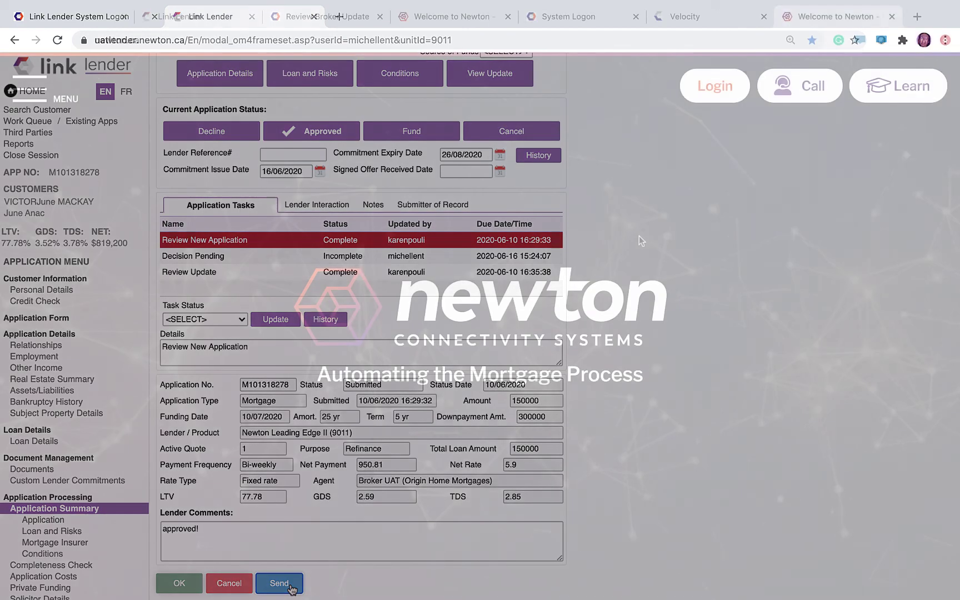